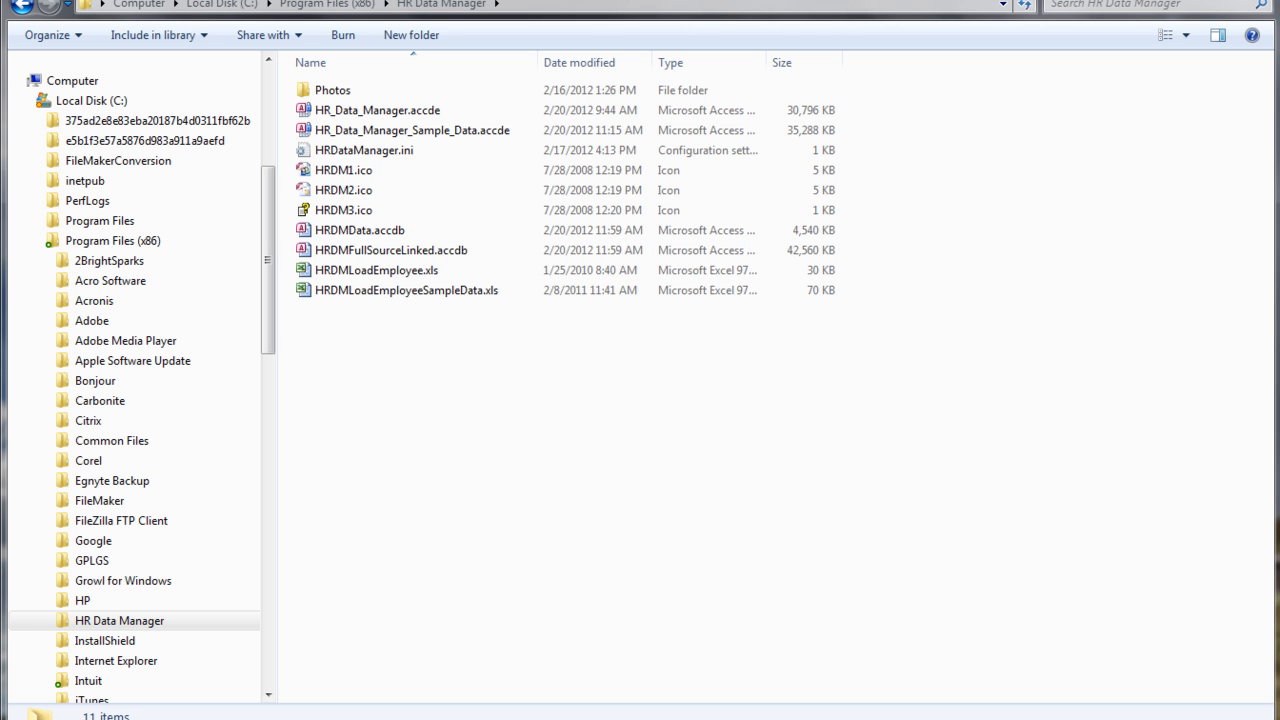
Examine the Access database files in the HR Data Manager folder.
click(388, 257)
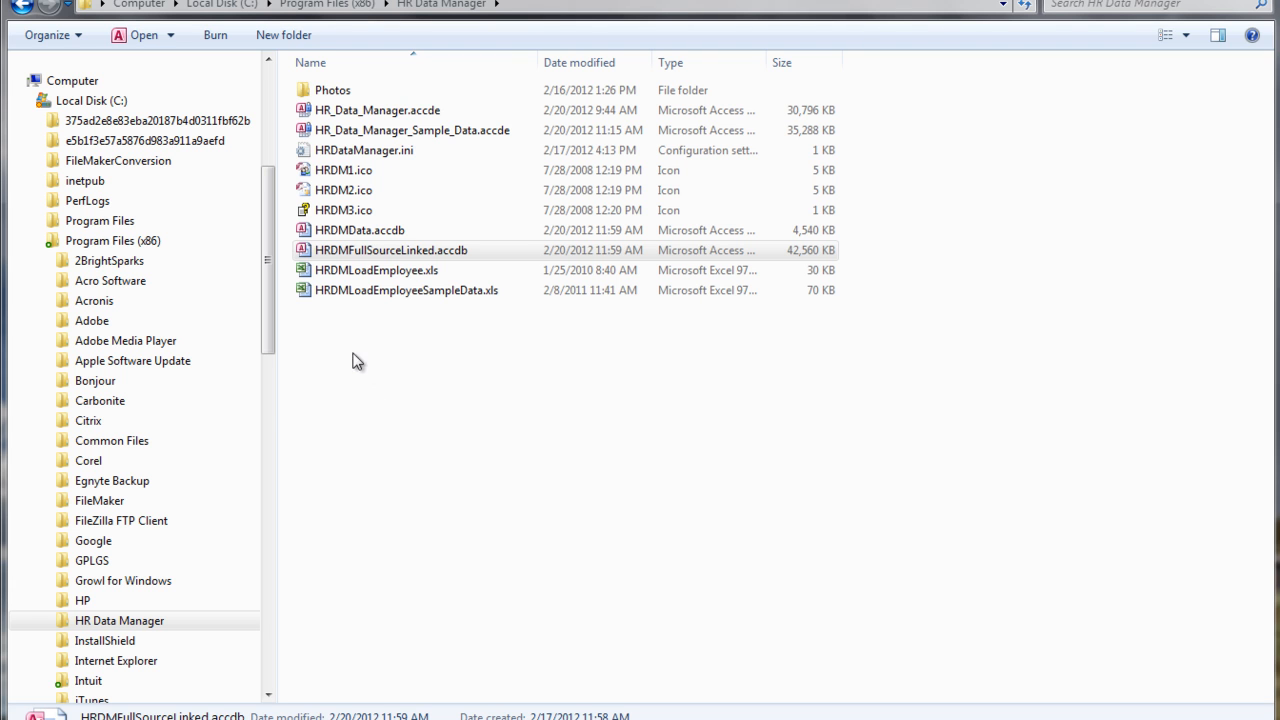
click(371, 251)
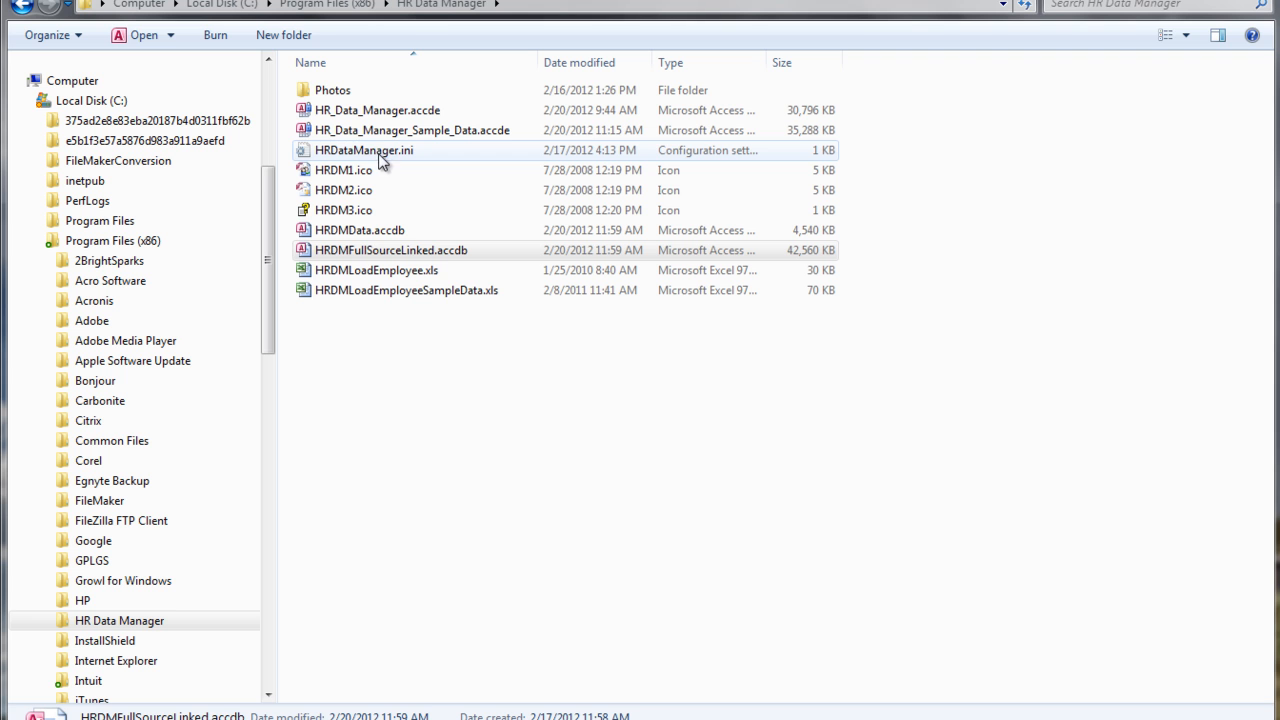
click(322, 114)
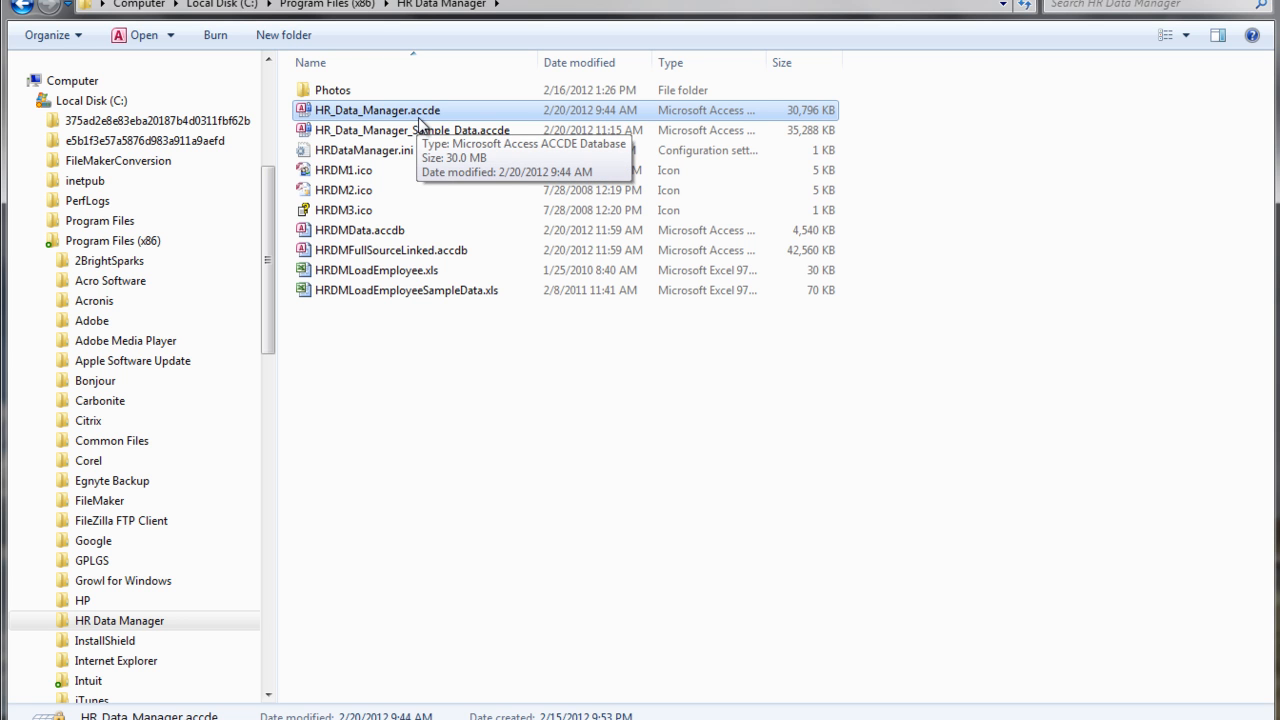
click(367, 252)
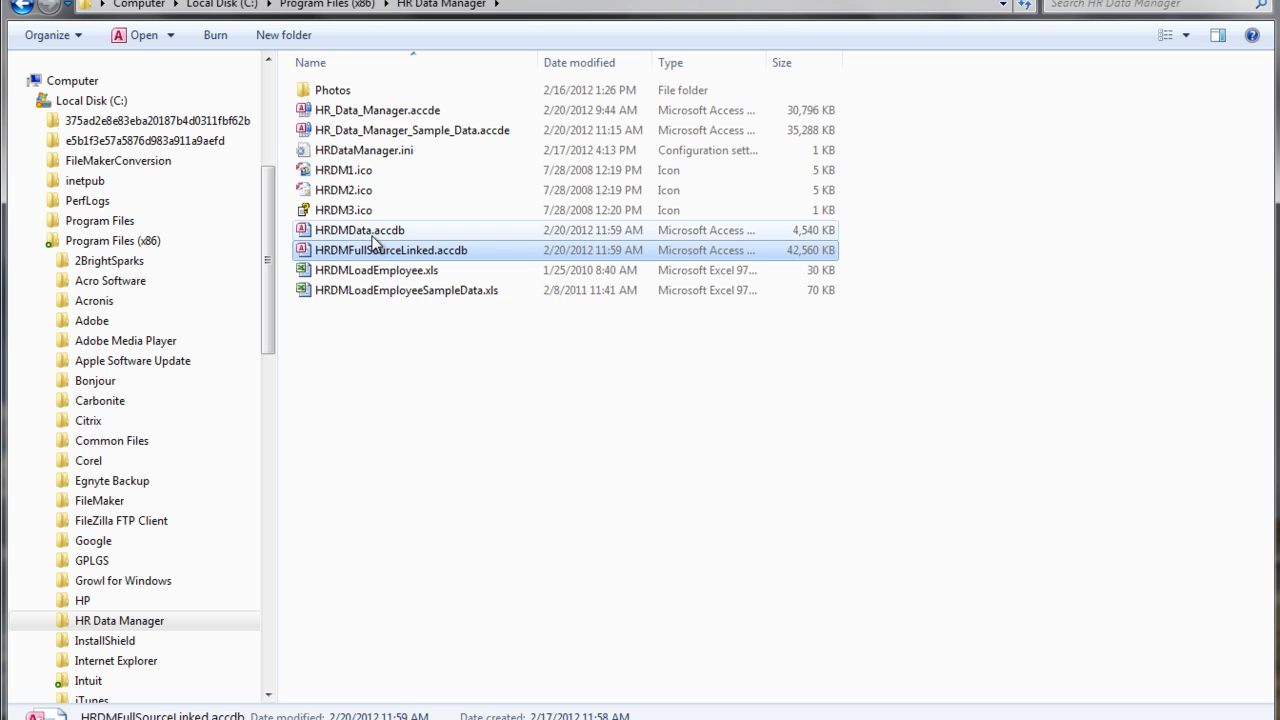
Open the HRDMData.accdb database and enter the database password.
click(376, 236)
double_click(376, 236)
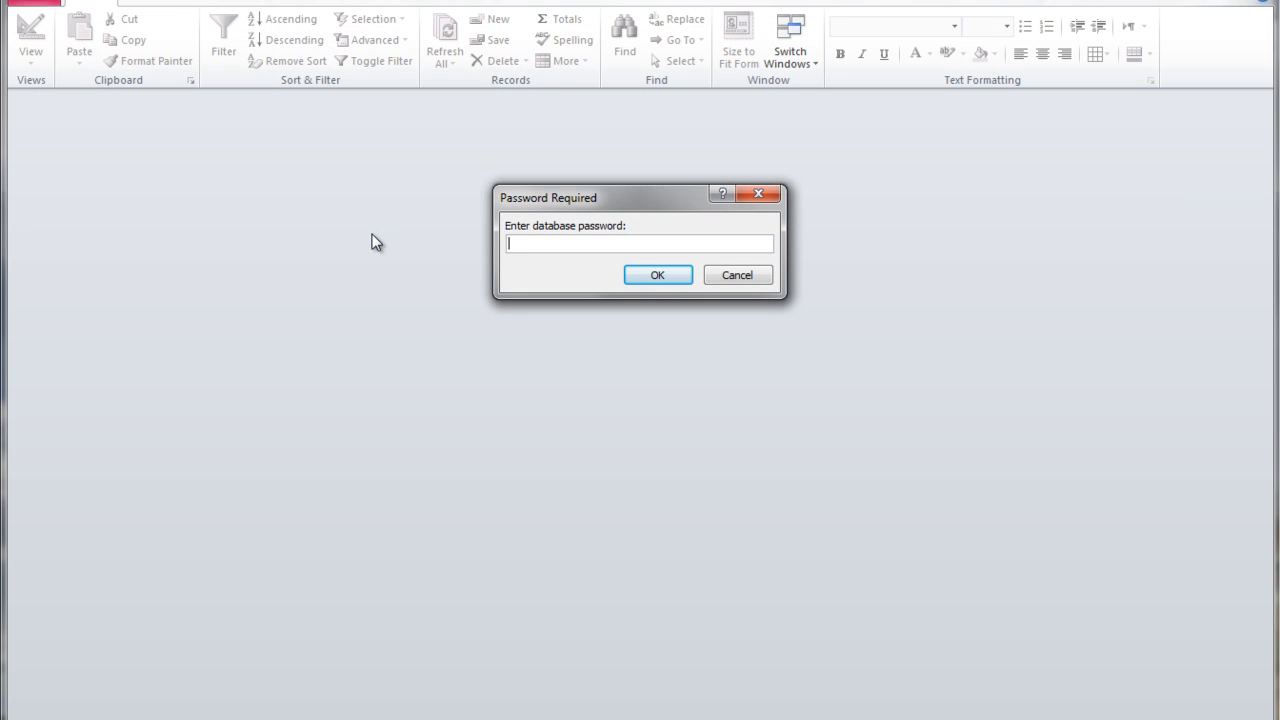
text(*******)
key(Return)
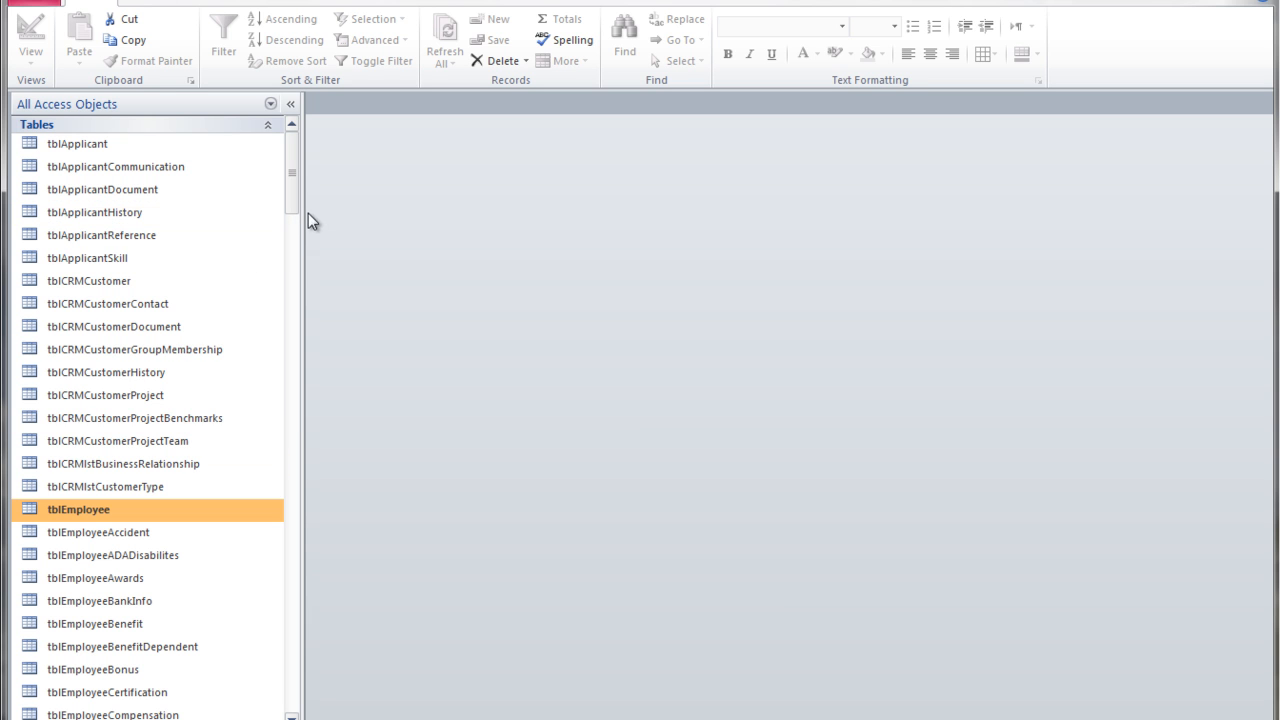
Open the tblEmployee table in Design View.
click(290, 105)
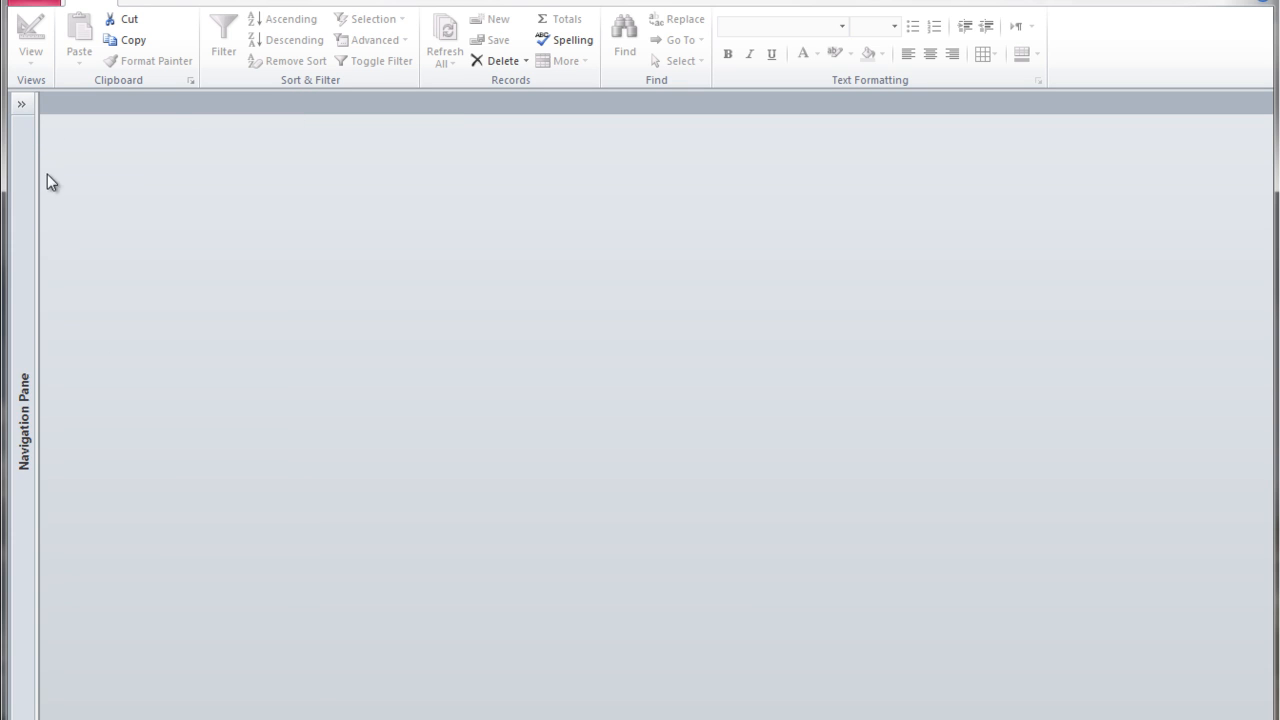
click(21, 107)
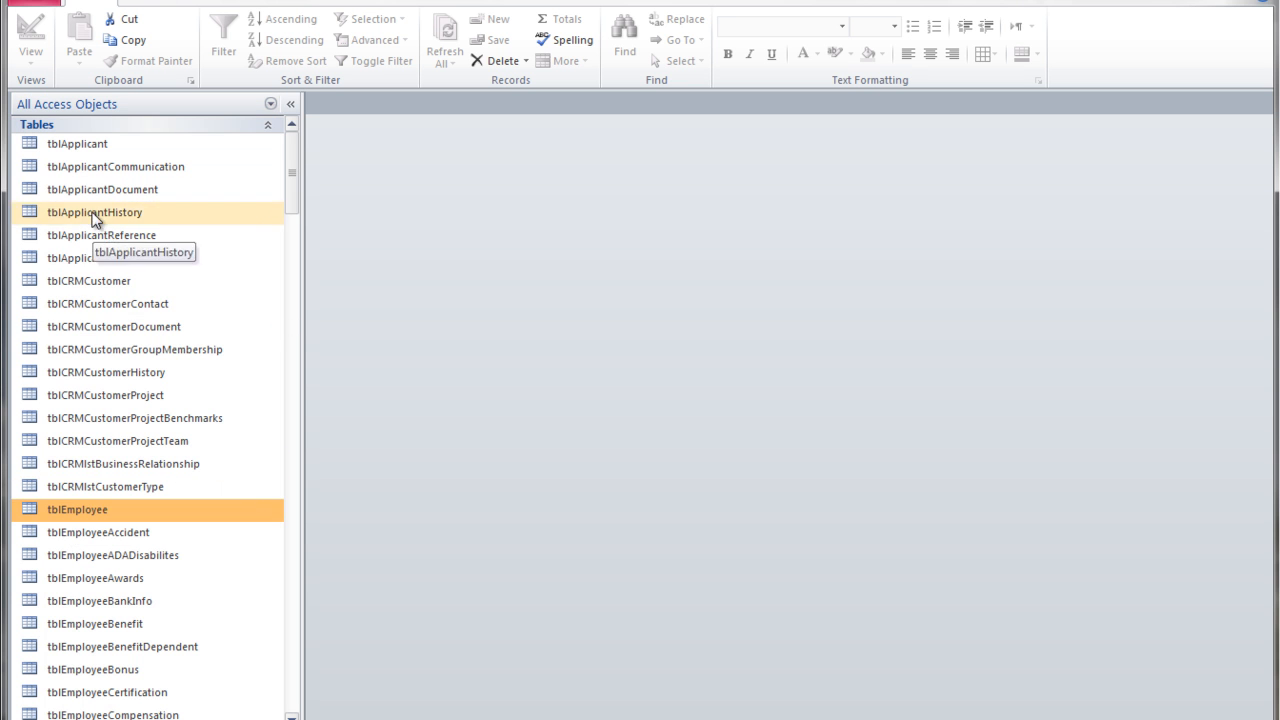
right_click(97, 517)
click(143, 545)
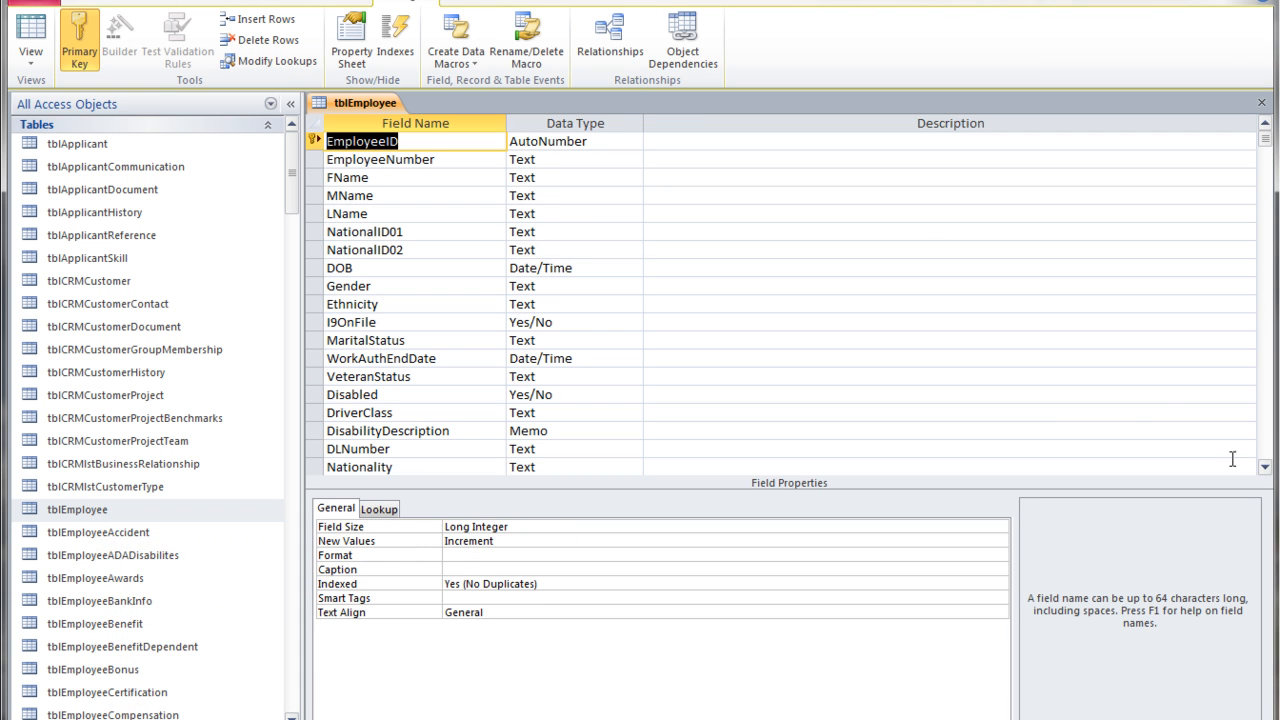
Add a new field named CVPStatus after PayDepartment at the end of the table.
click(1265, 468)
scroll(1265, 470, down, 6)
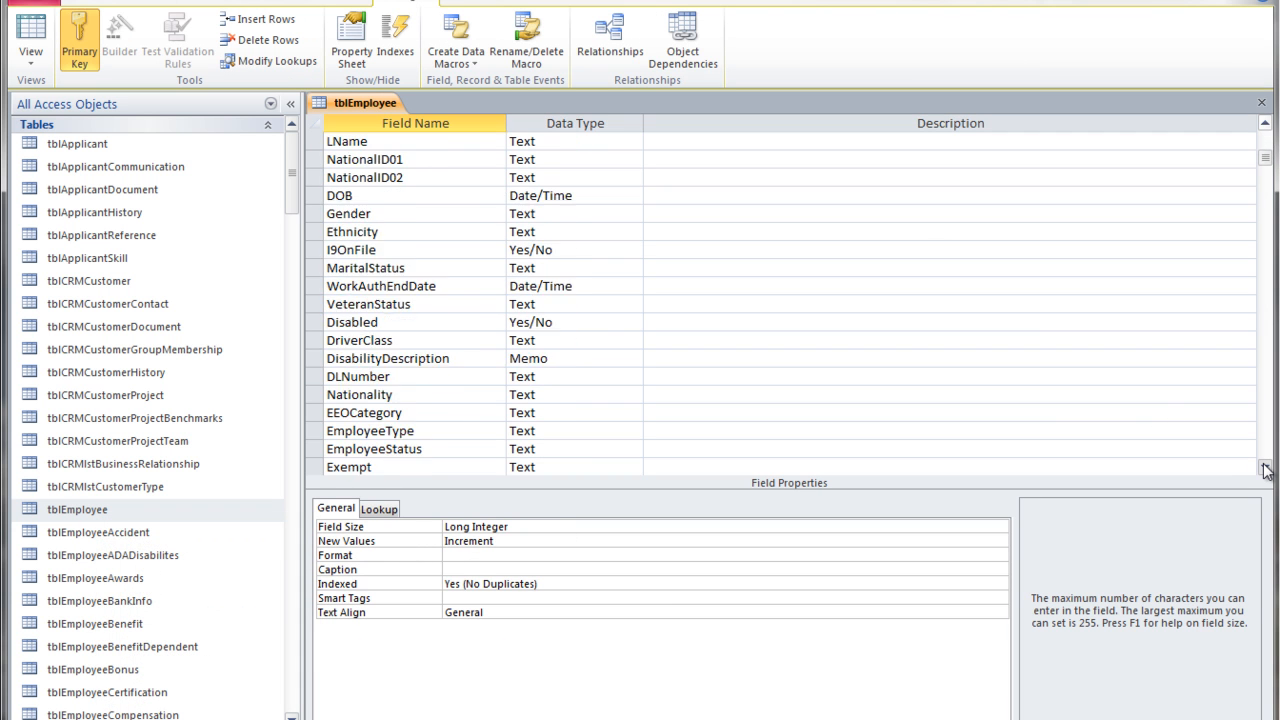
scroll(1265, 470, down, 11)
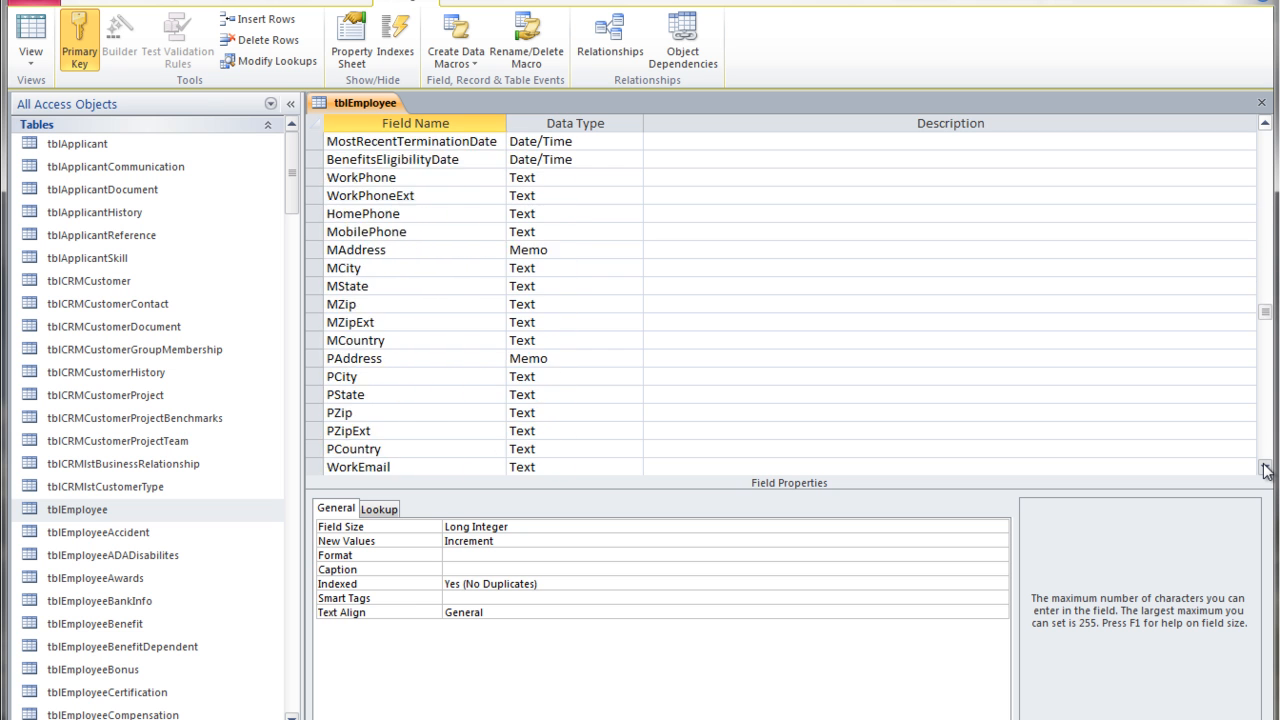
scroll(1265, 470, down, 1)
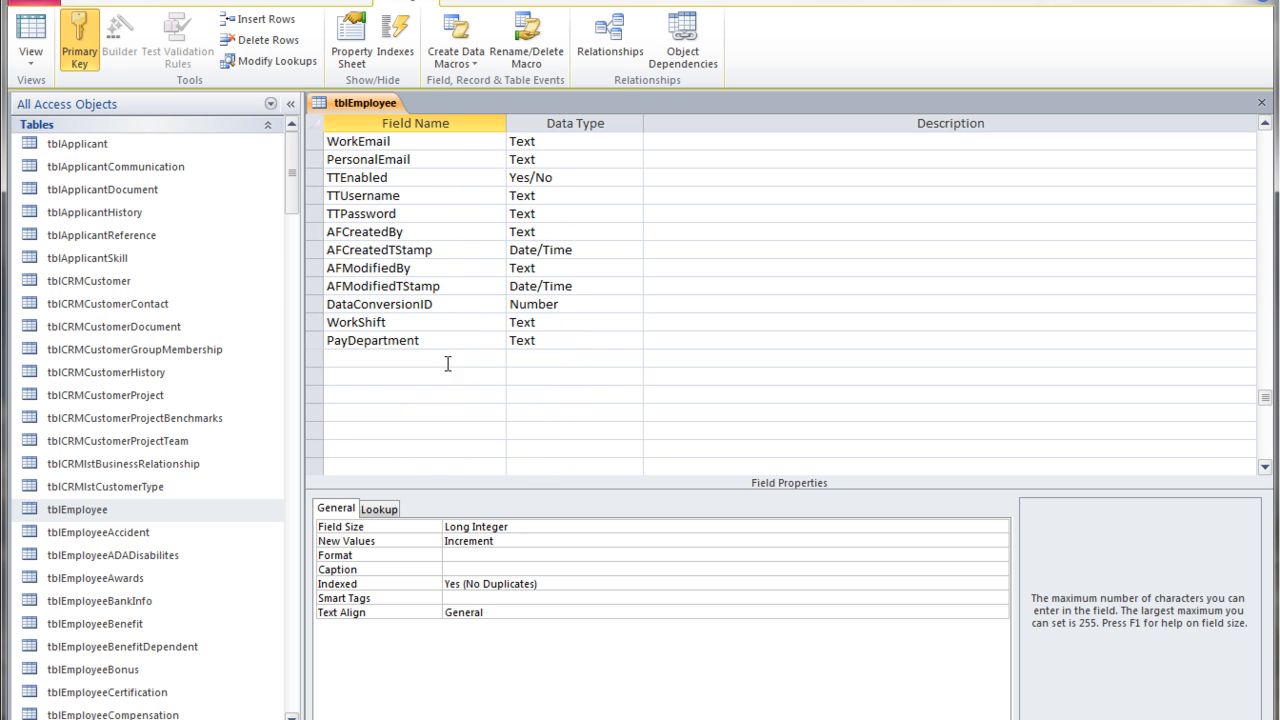
click(375, 358)
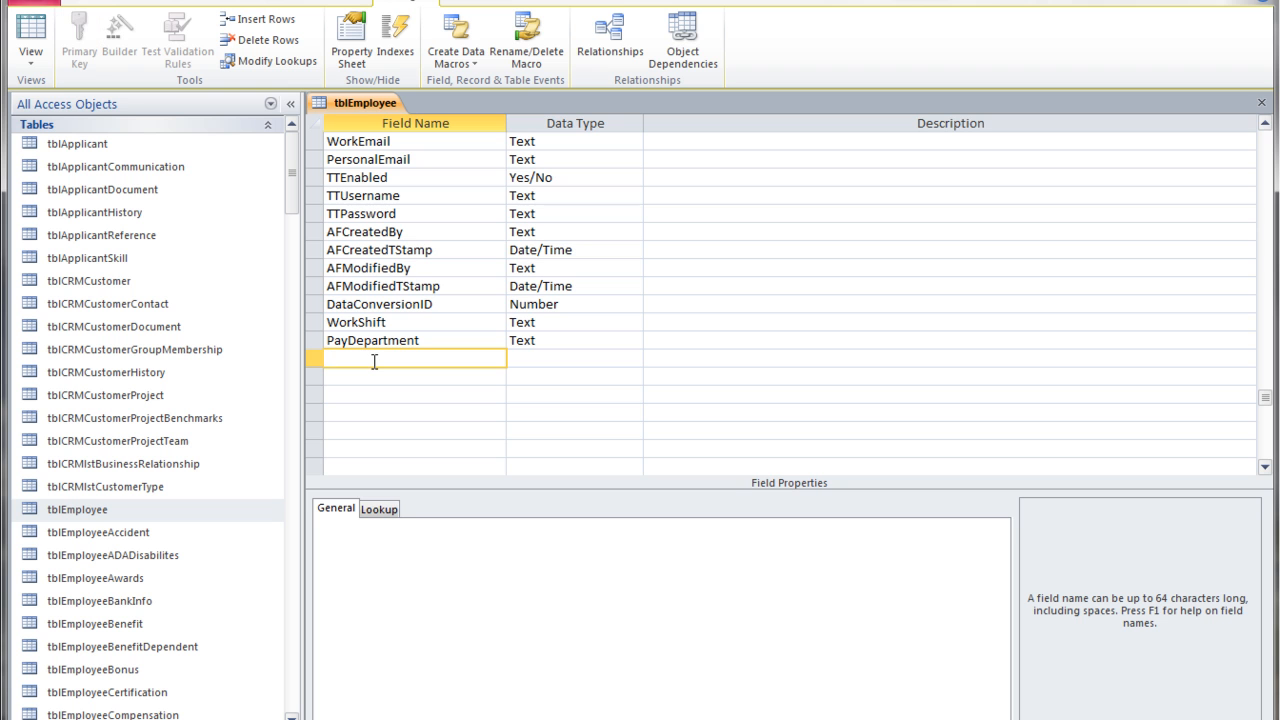
text(CVPStatus)
key(Tab)
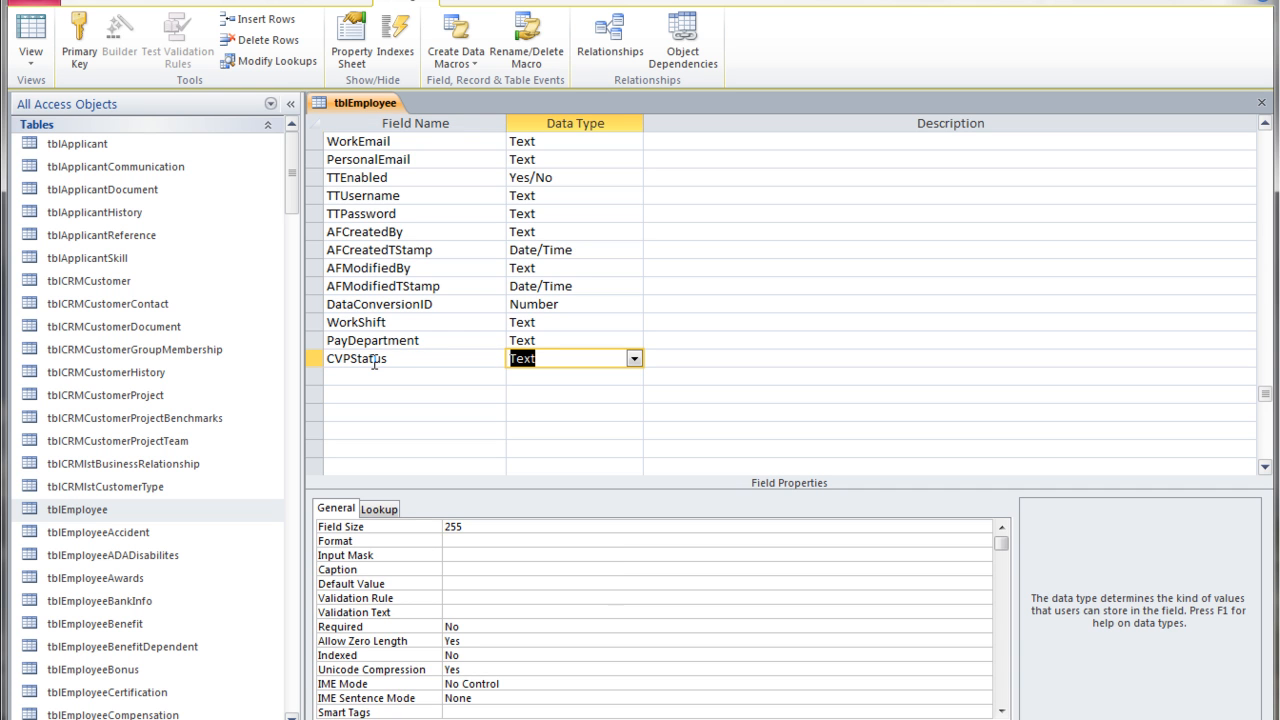
Keep the CVPStatus data type as Text and close the table, saving the design changes.
click(634, 359)
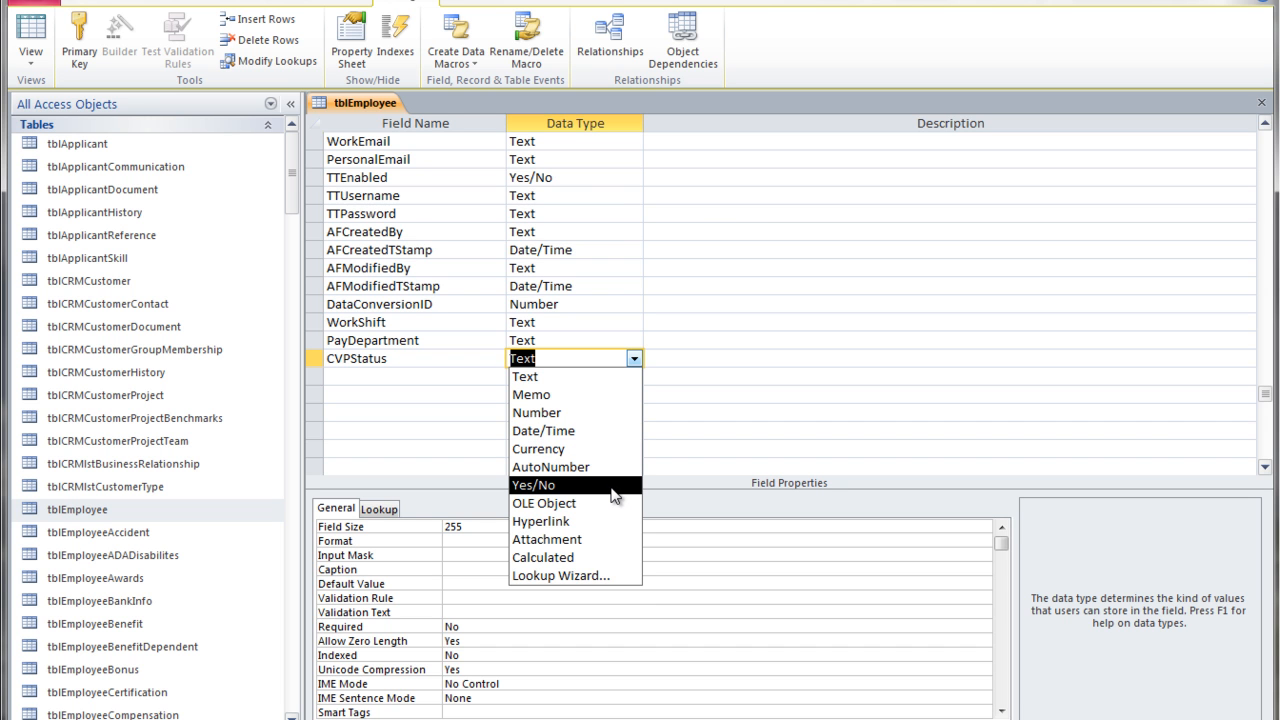
click(634, 359)
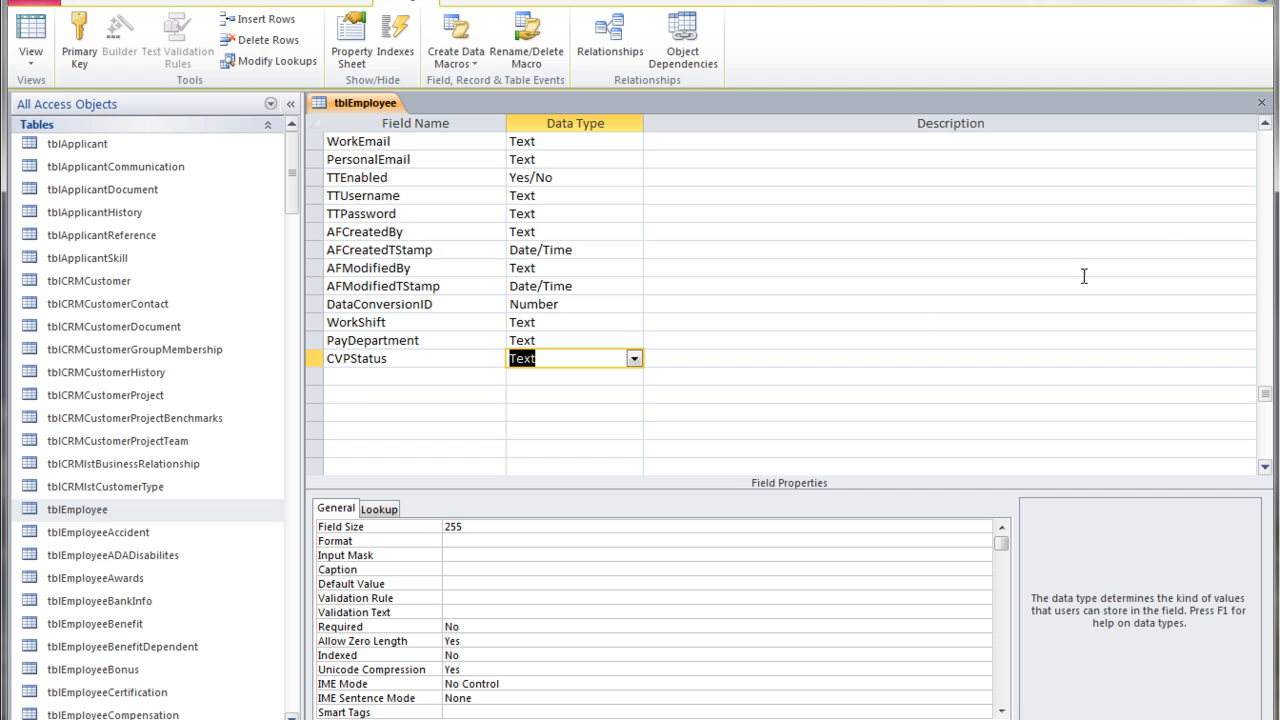
click(1262, 104)
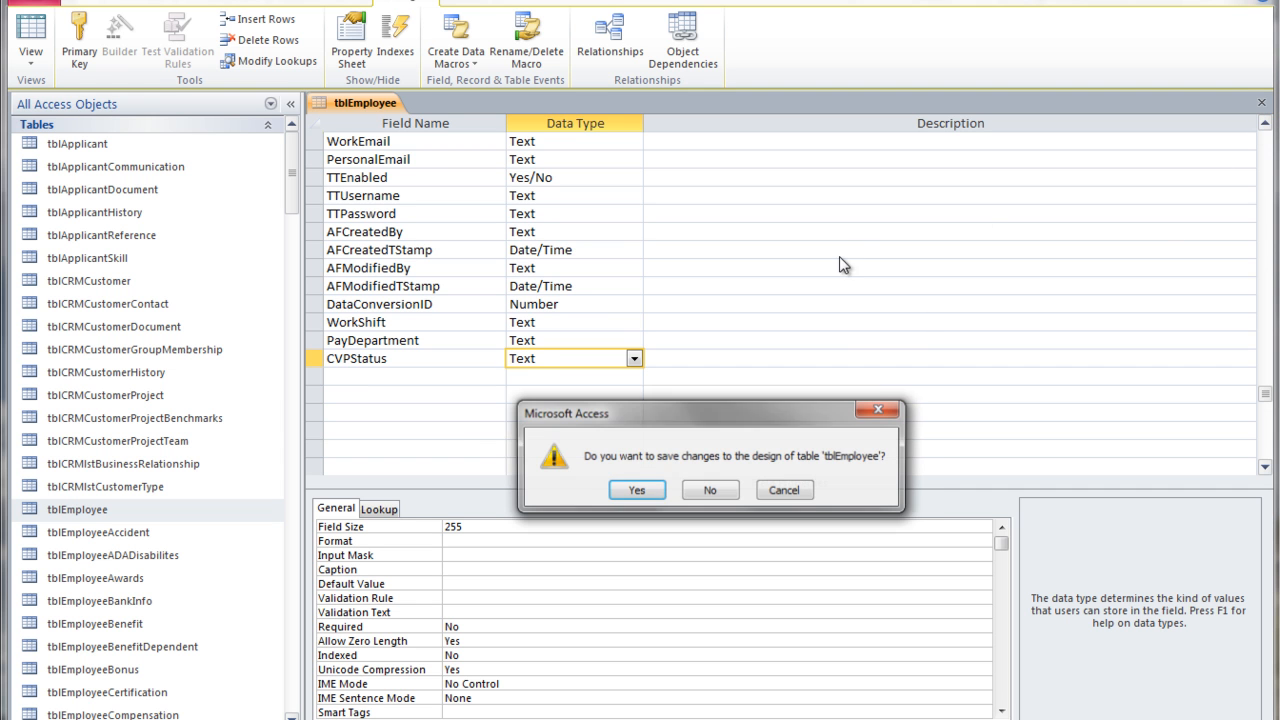
click(635, 490)
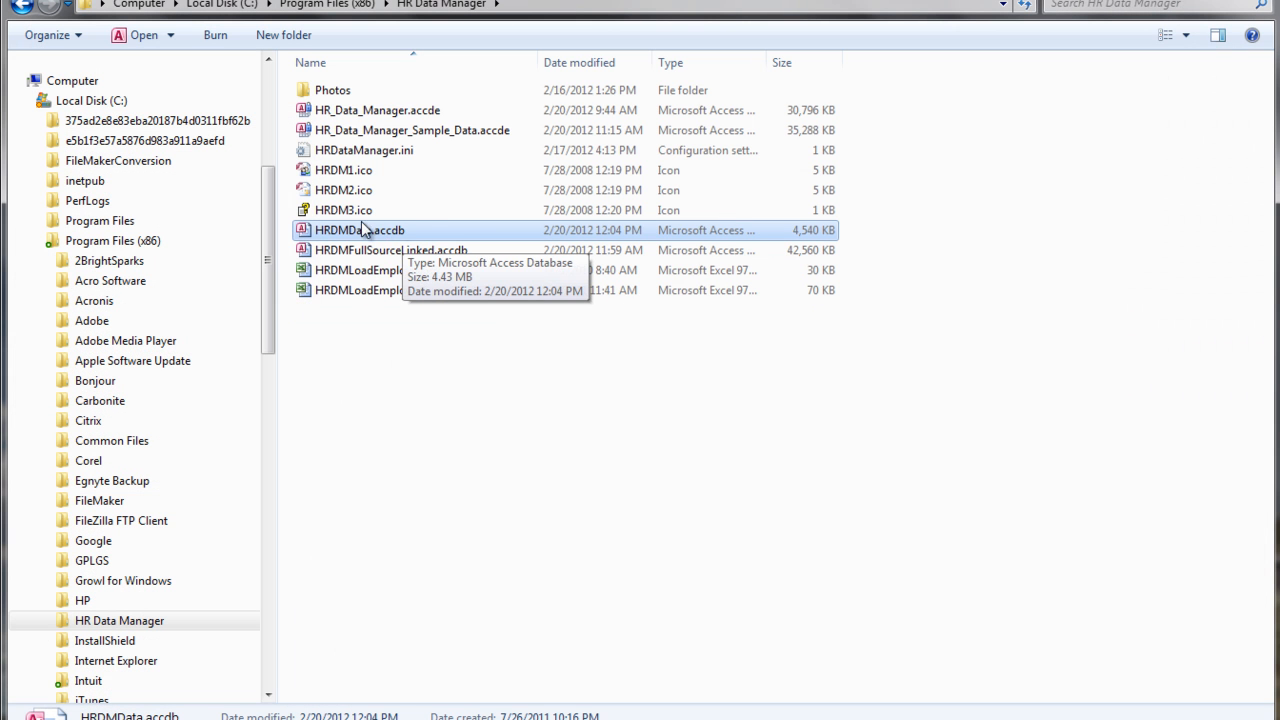
Open HRDMFullSourceLinked.accdb and log in with the administrator password.
click(355, 252)
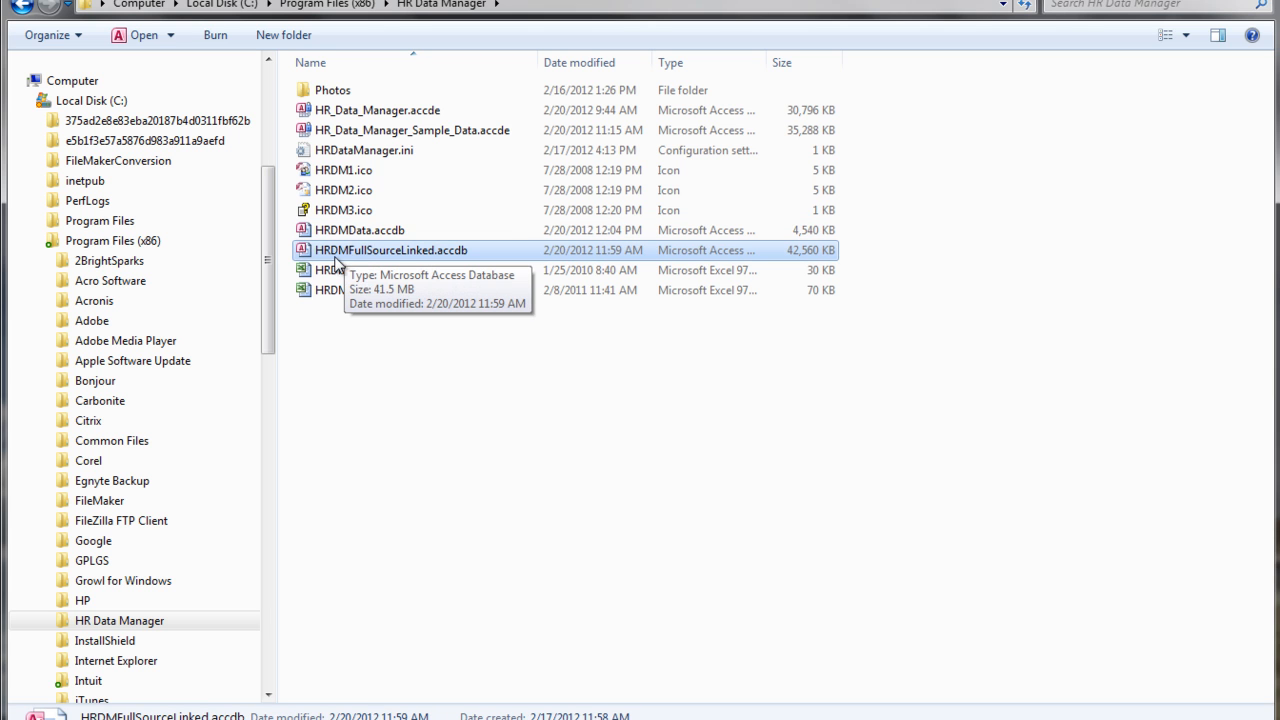
double_click(388, 250)
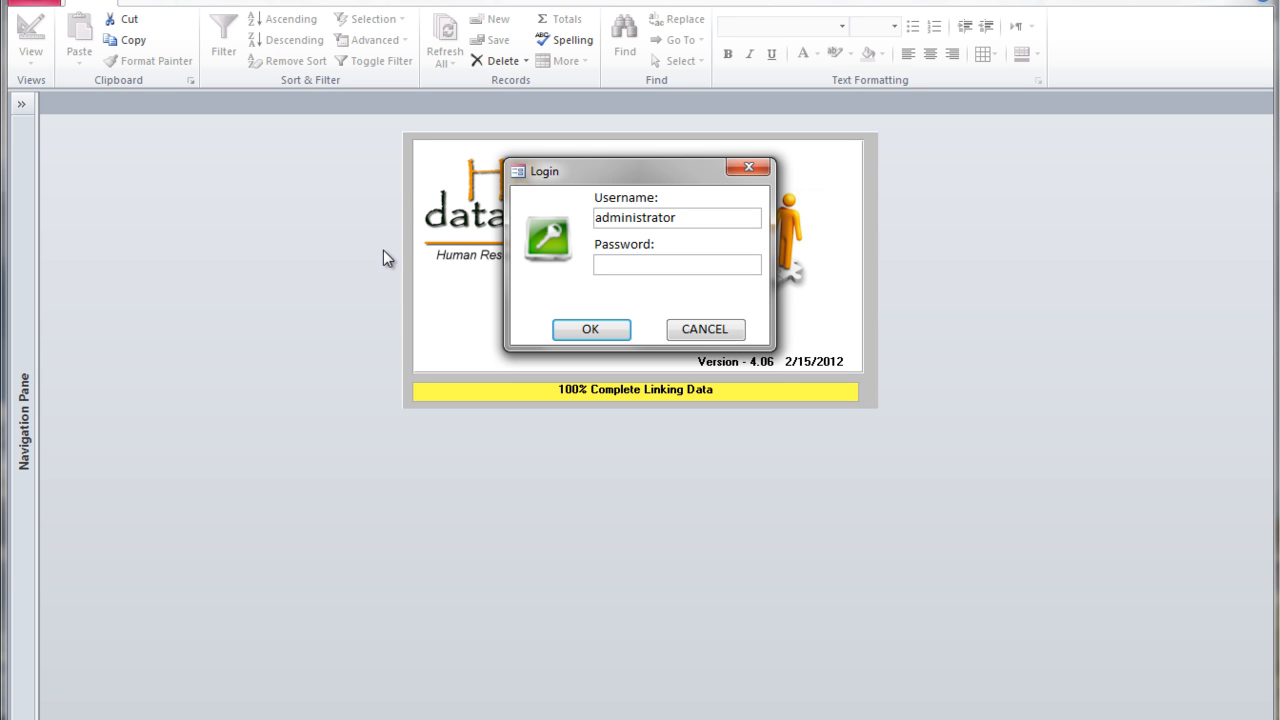
text(*******)
key(Return)
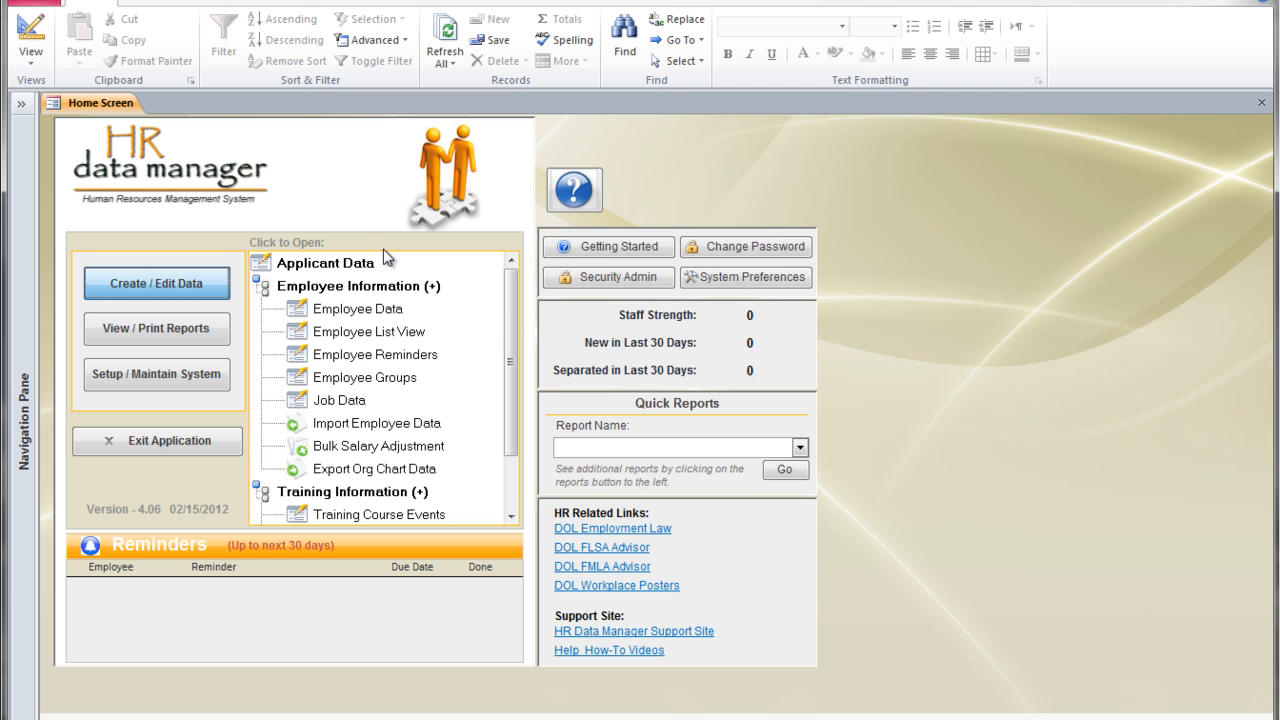
Open the Employee Data form and switch it to Design View.
click(340, 310)
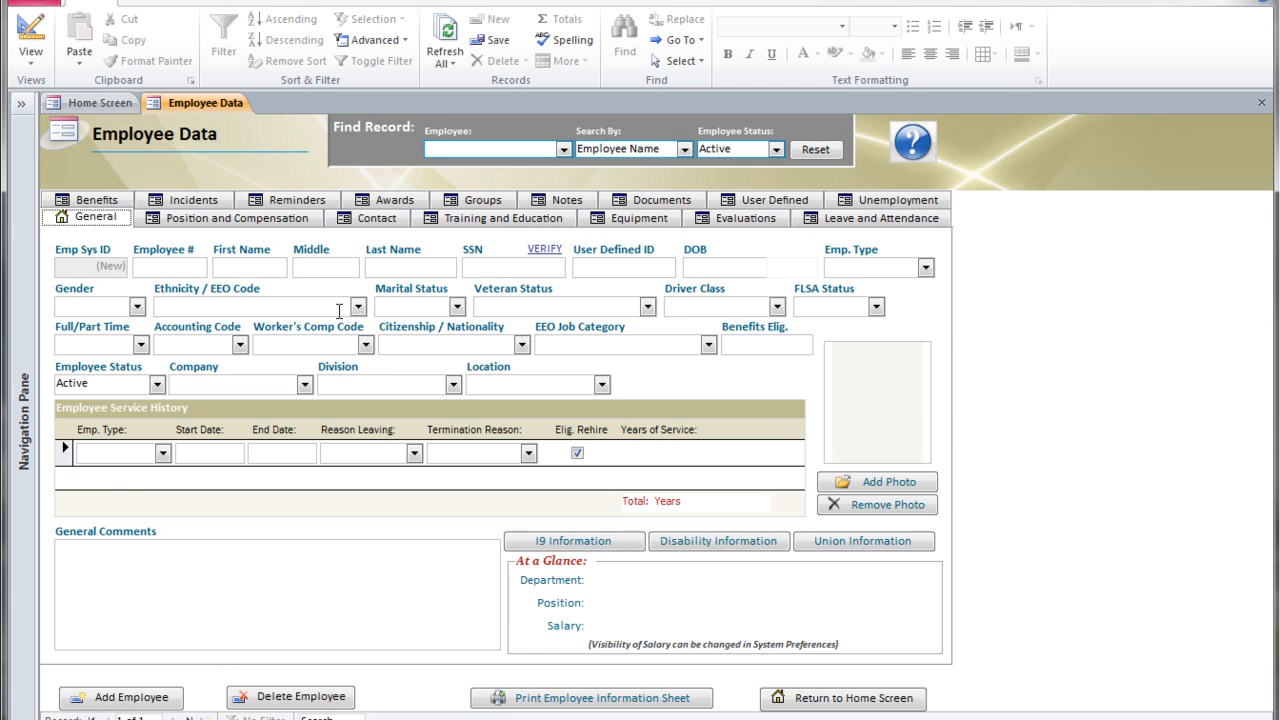
right_click(979, 265)
click(1030, 292)
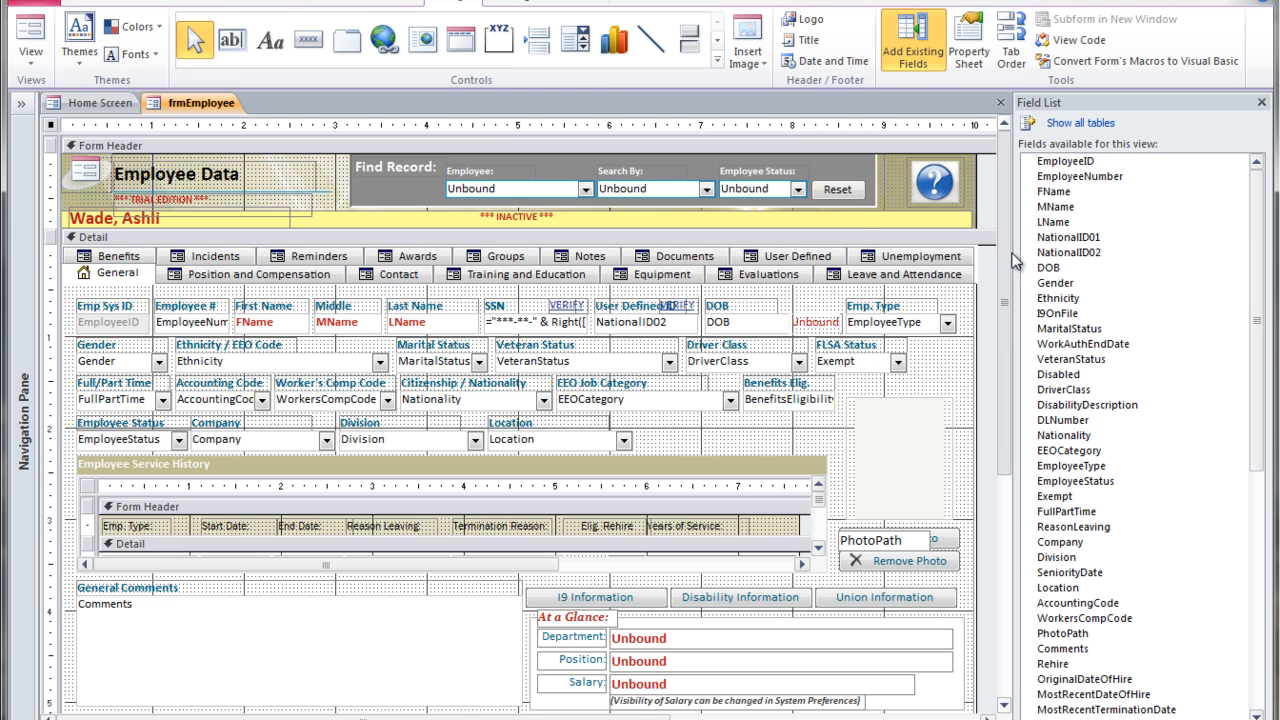
Copy the Employee # control from the form's General page.
scroll(714, 422, down, 1)
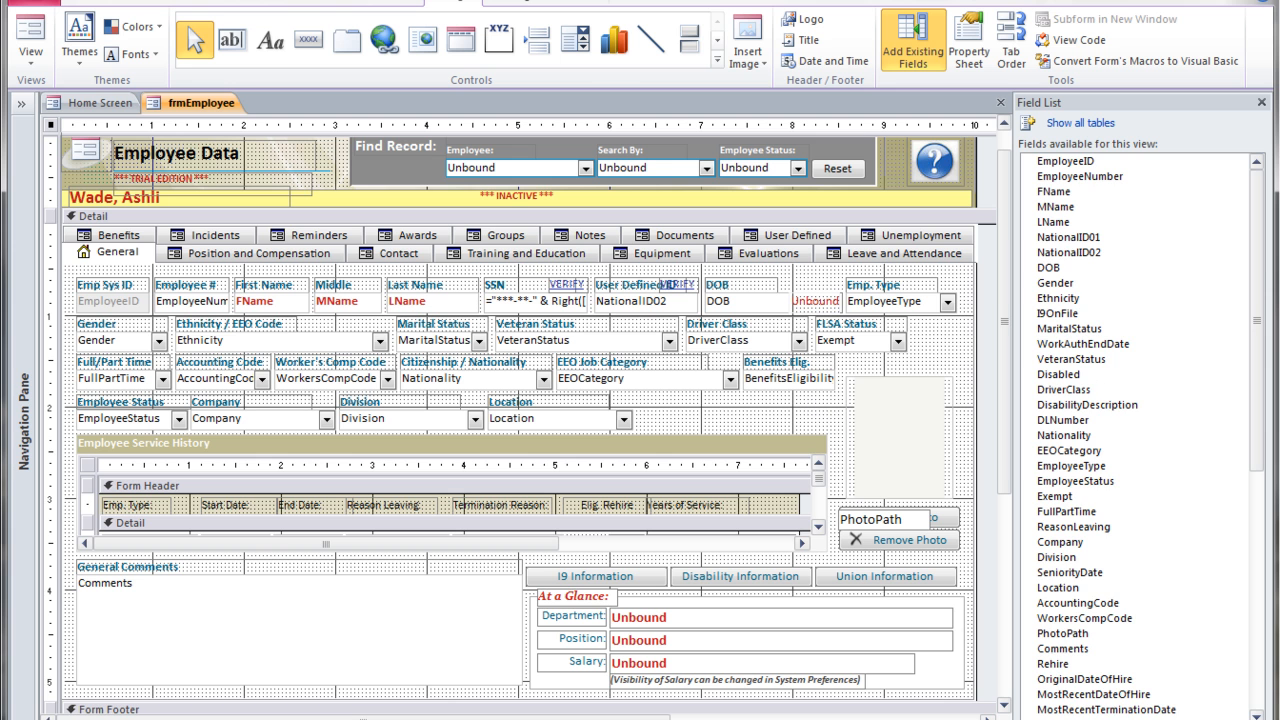
drag(1261, 254, 1255, 505)
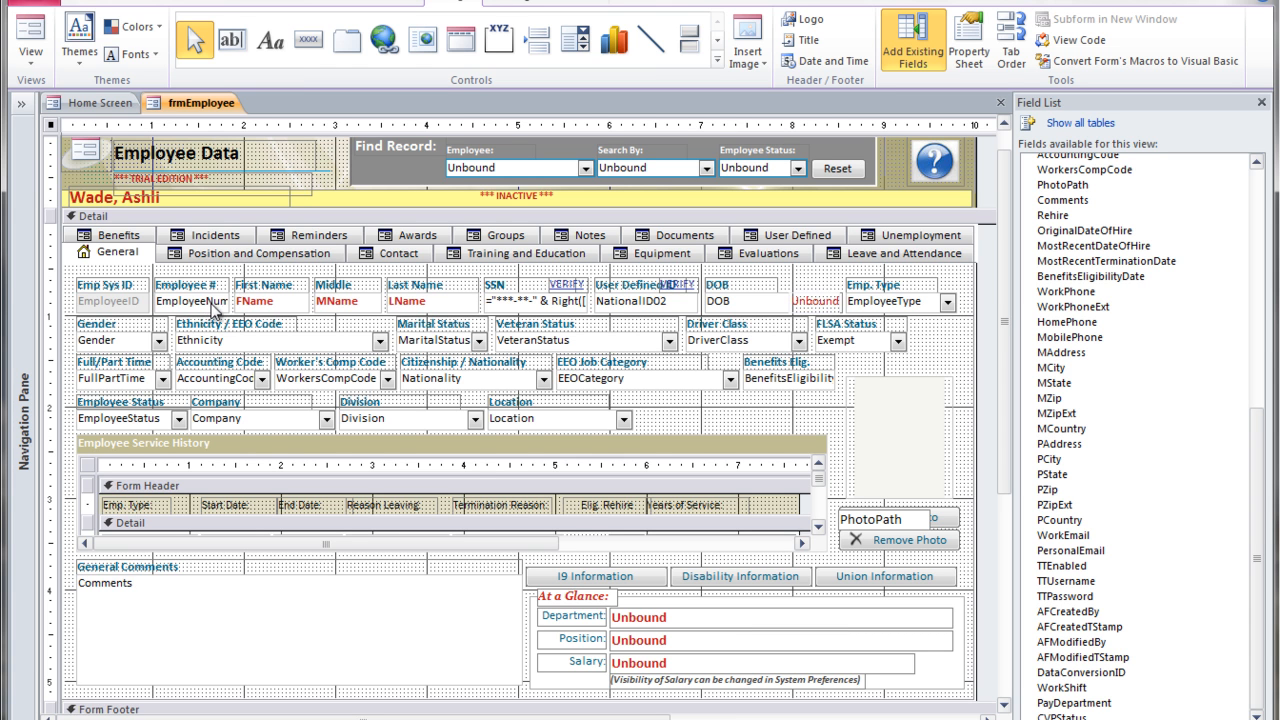
click(192, 306)
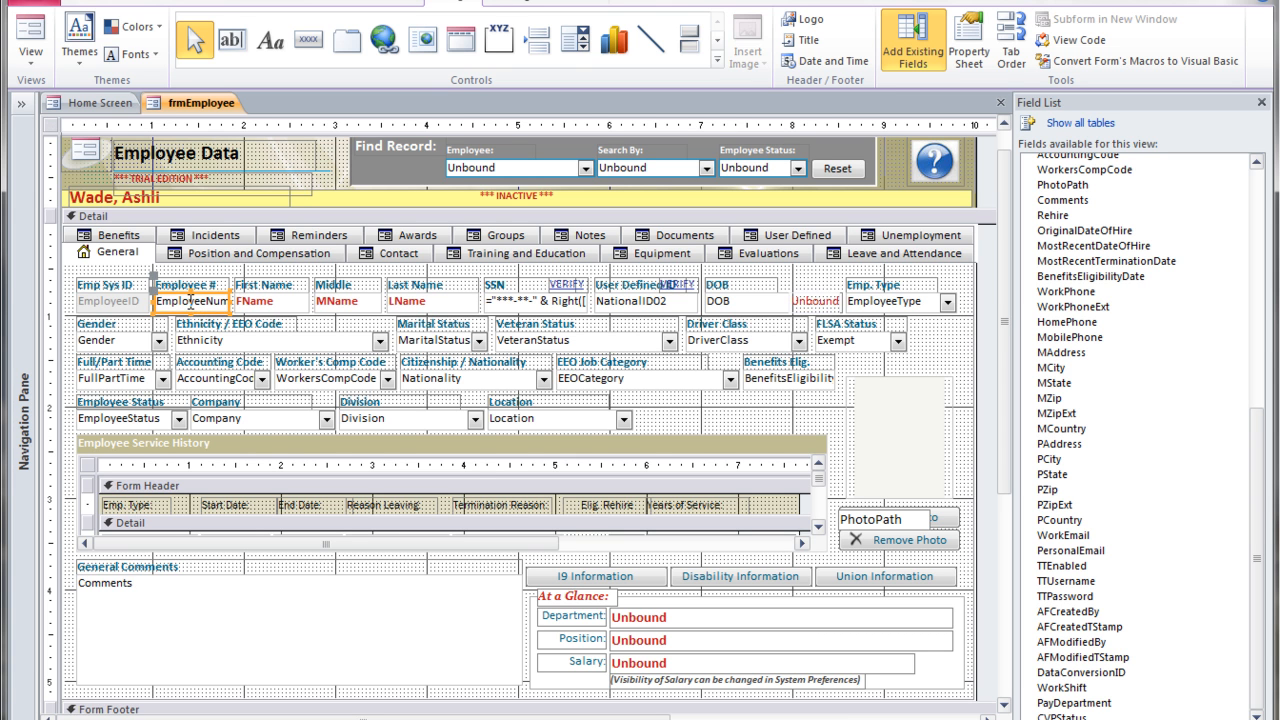
right_click(190, 302)
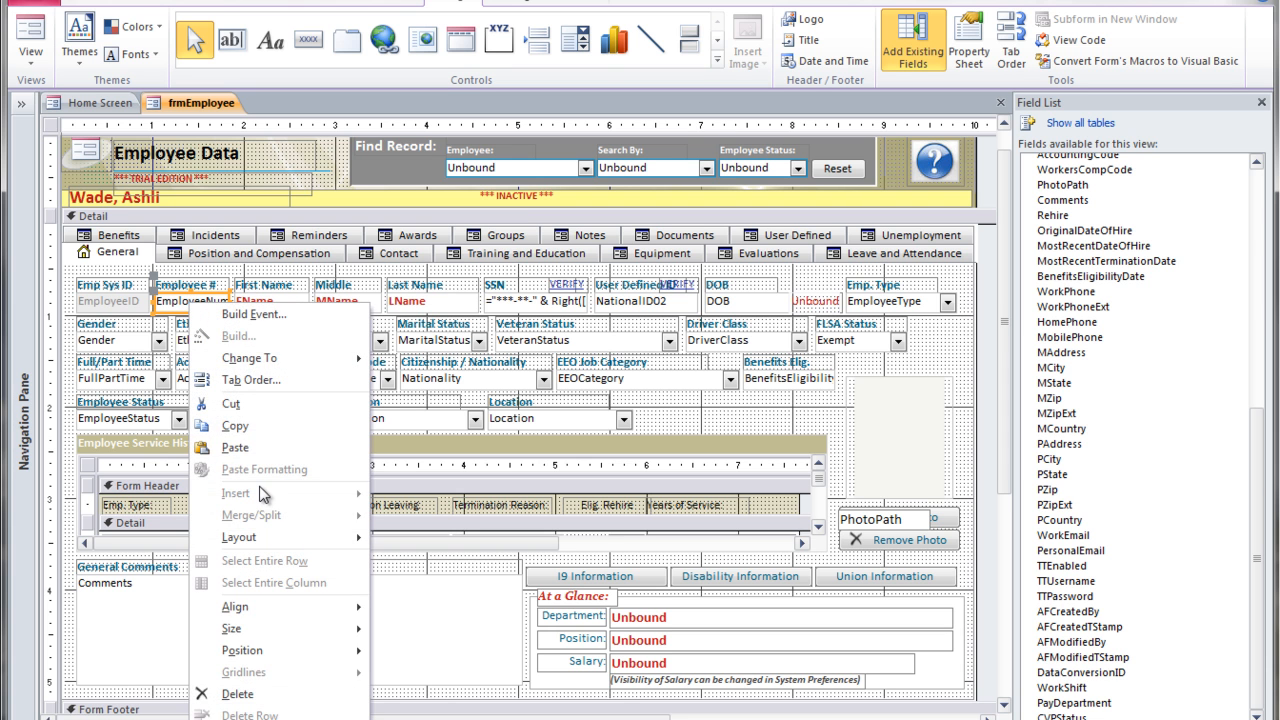
click(259, 423)
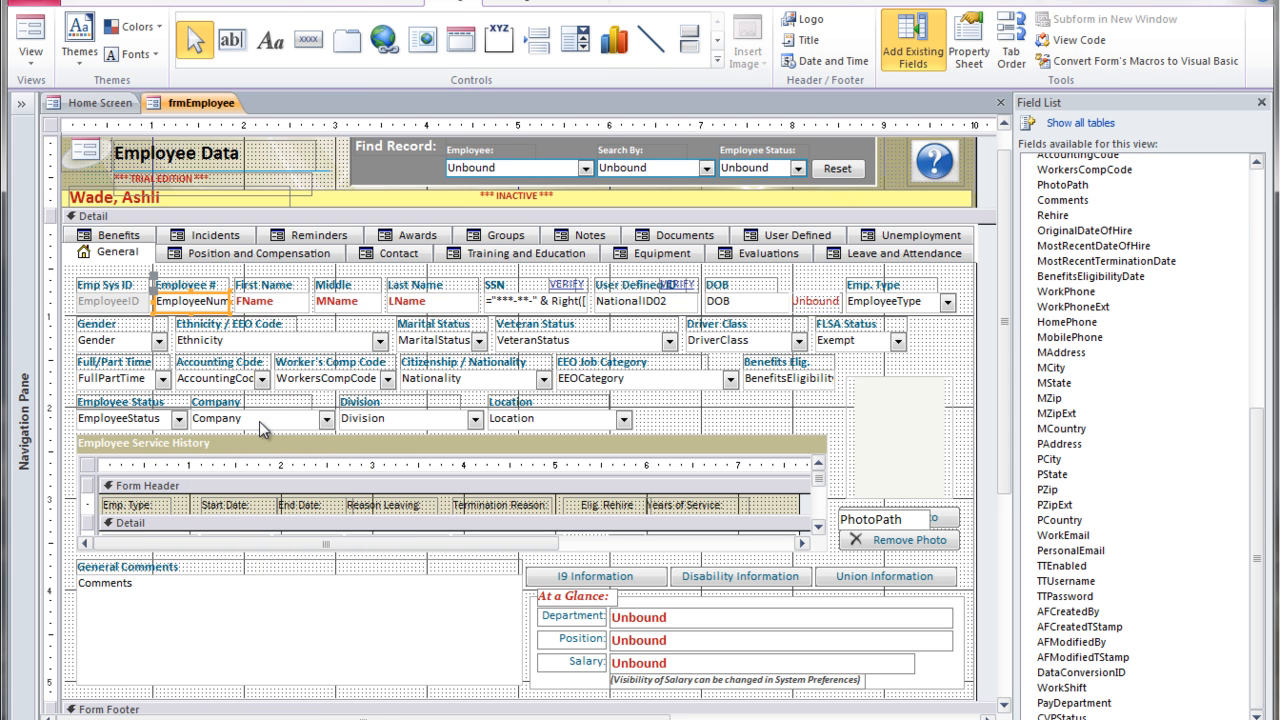
Paste the copied Employee # control onto the General tab page.
click(115, 256)
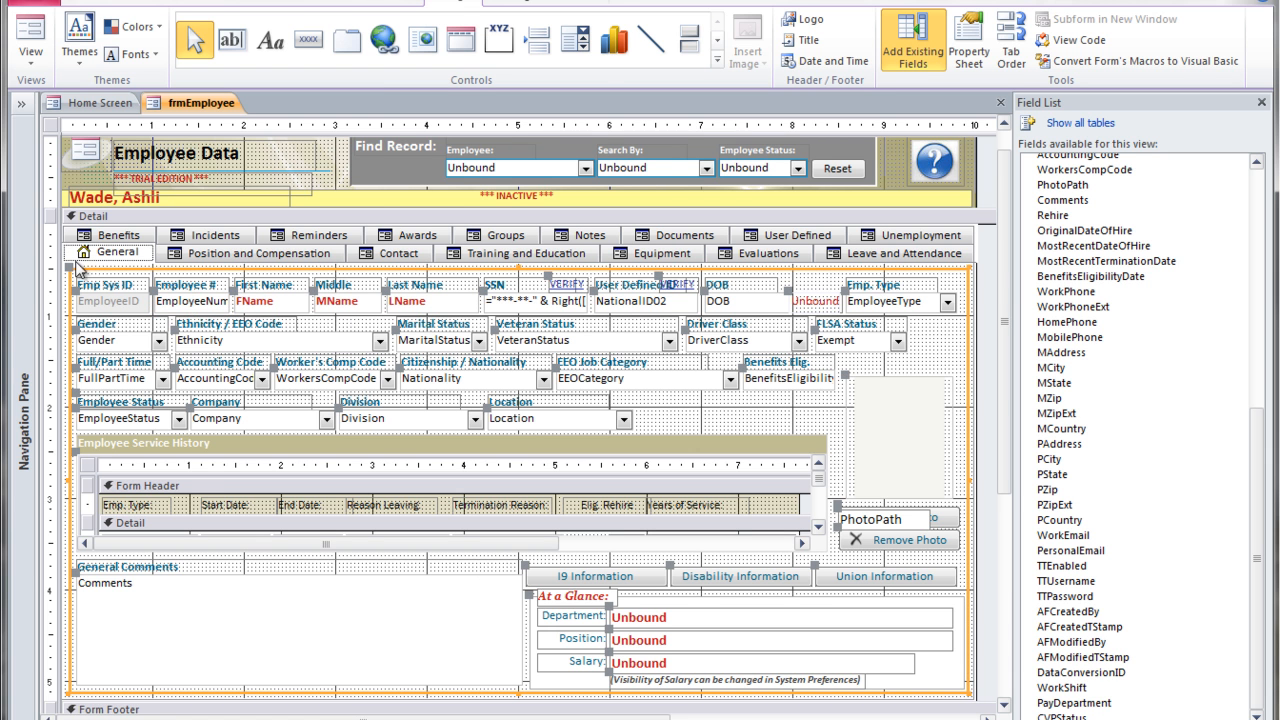
right_click(110, 256)
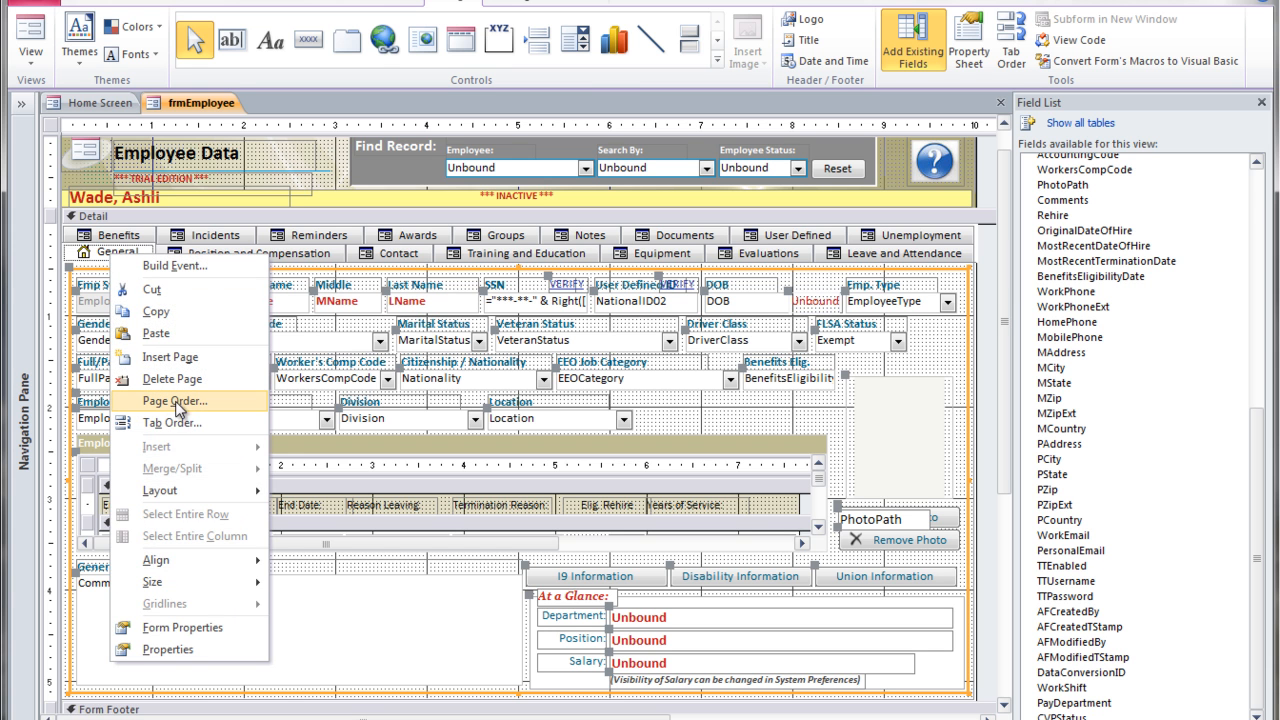
click(176, 336)
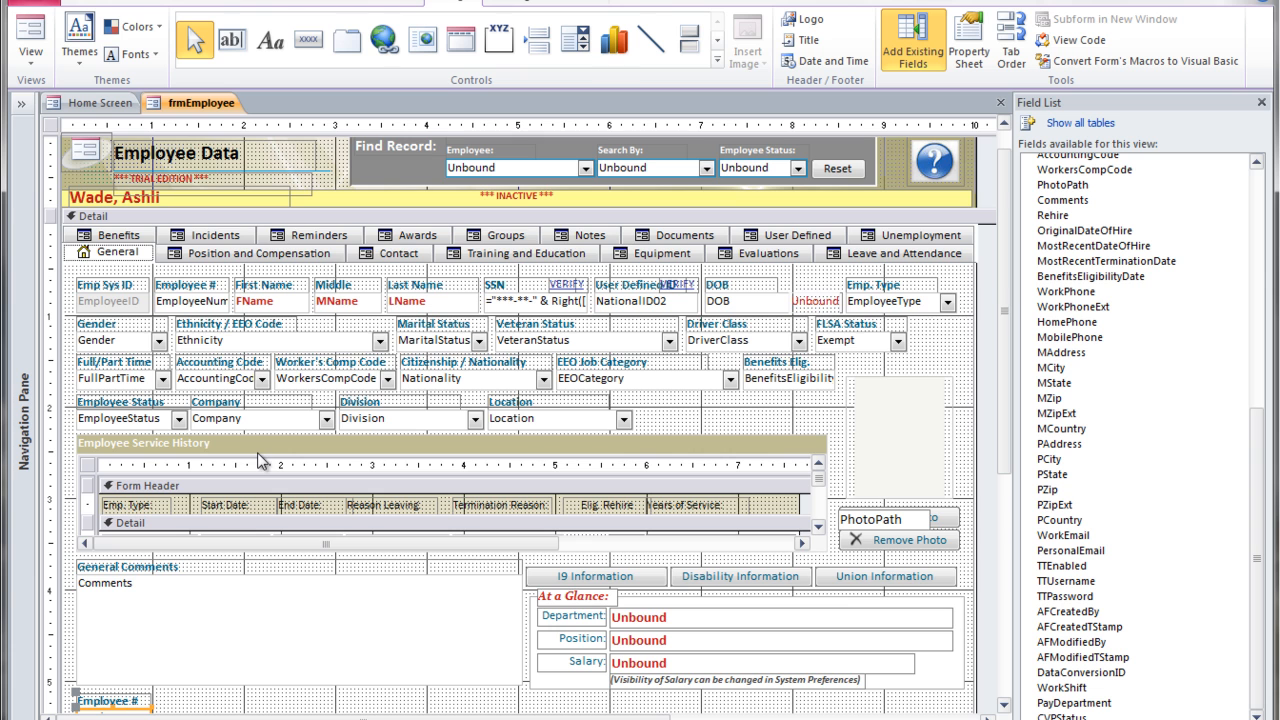
Move the pasted Employee # control beside the Location field, at about 6.29 in left and 2.04 in top.
scroll(1008, 450, down, 1)
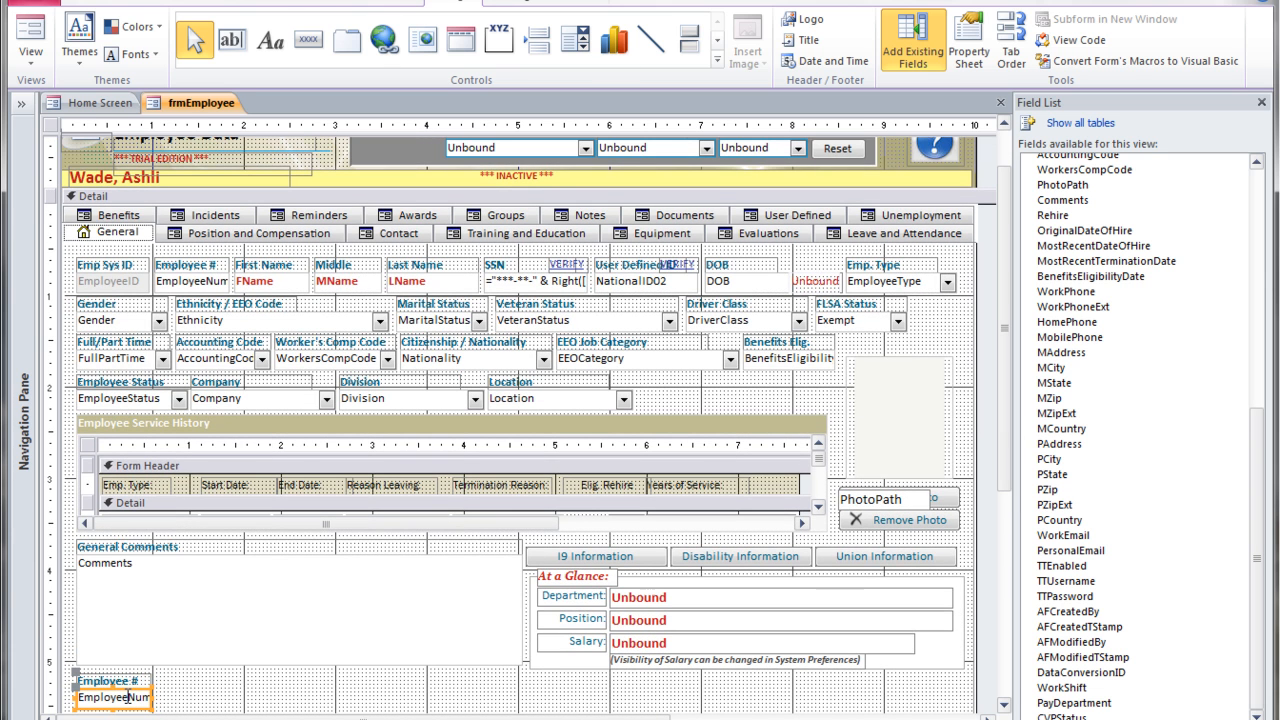
click(122, 706)
mouse_move(125, 708)
mouse_down()
mouse_move(670, 437)
mouse_move(688, 407)
mouse_move(742, 400)
mouse_up()
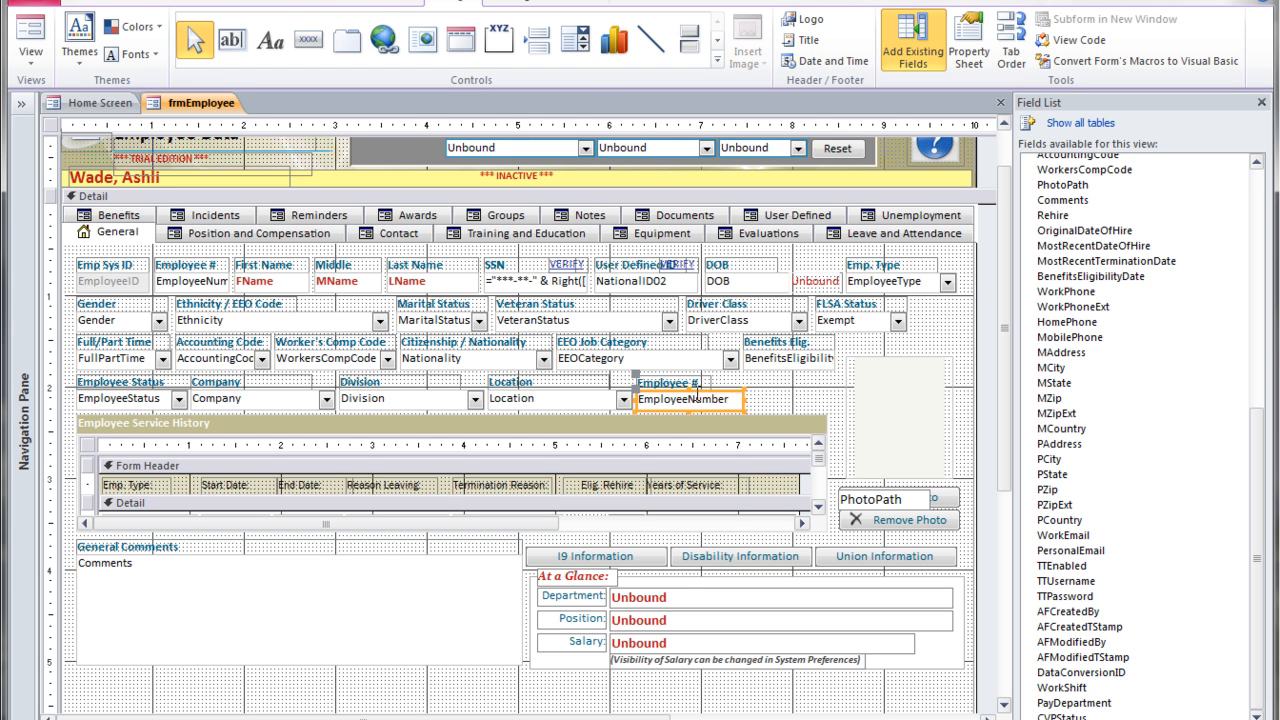
Open the Property Sheet for the pasted control and widen its pane.
click(970, 50)
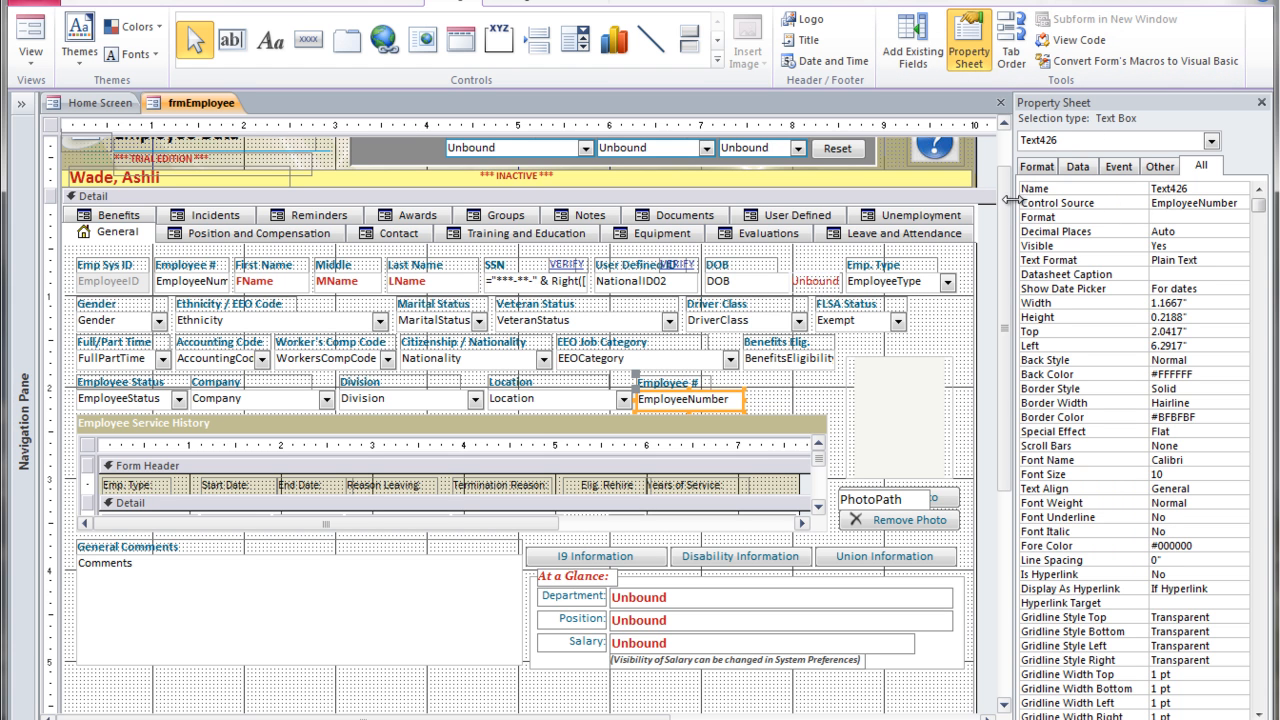
drag(1013, 200, 985, 200)
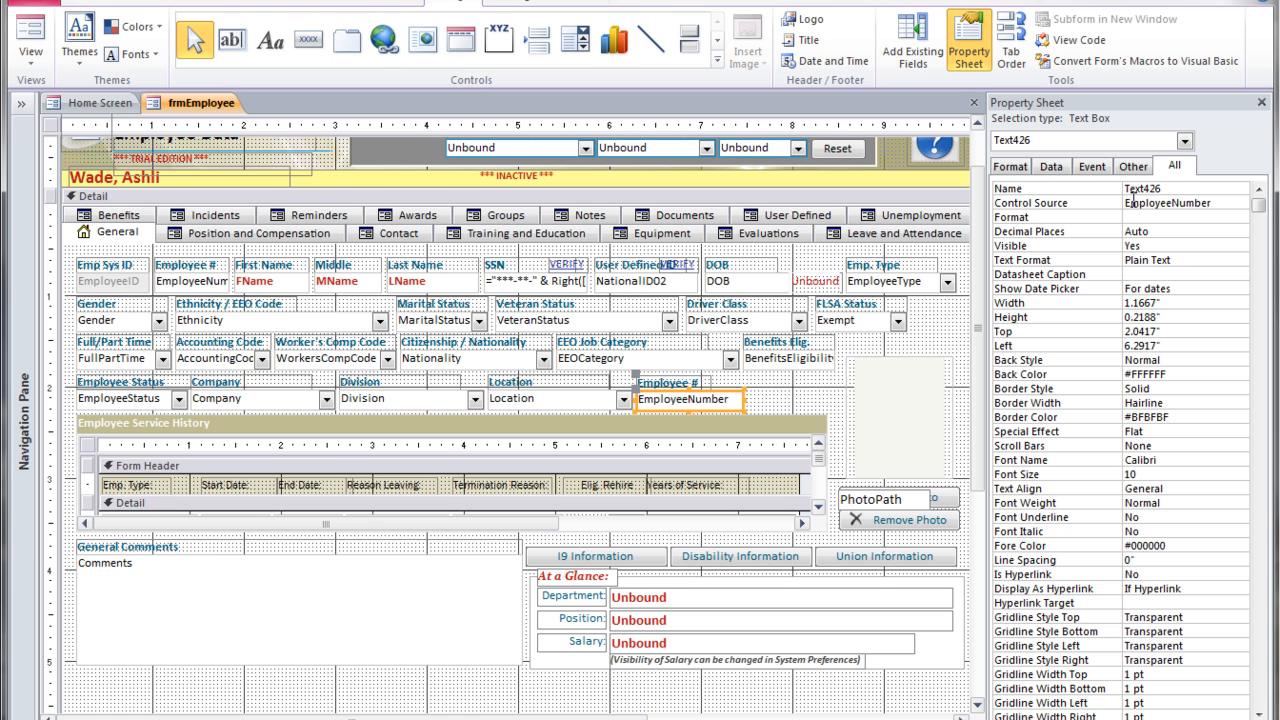
Set the pasted control's Control Source to the CVPStatus field.
click(1190, 202)
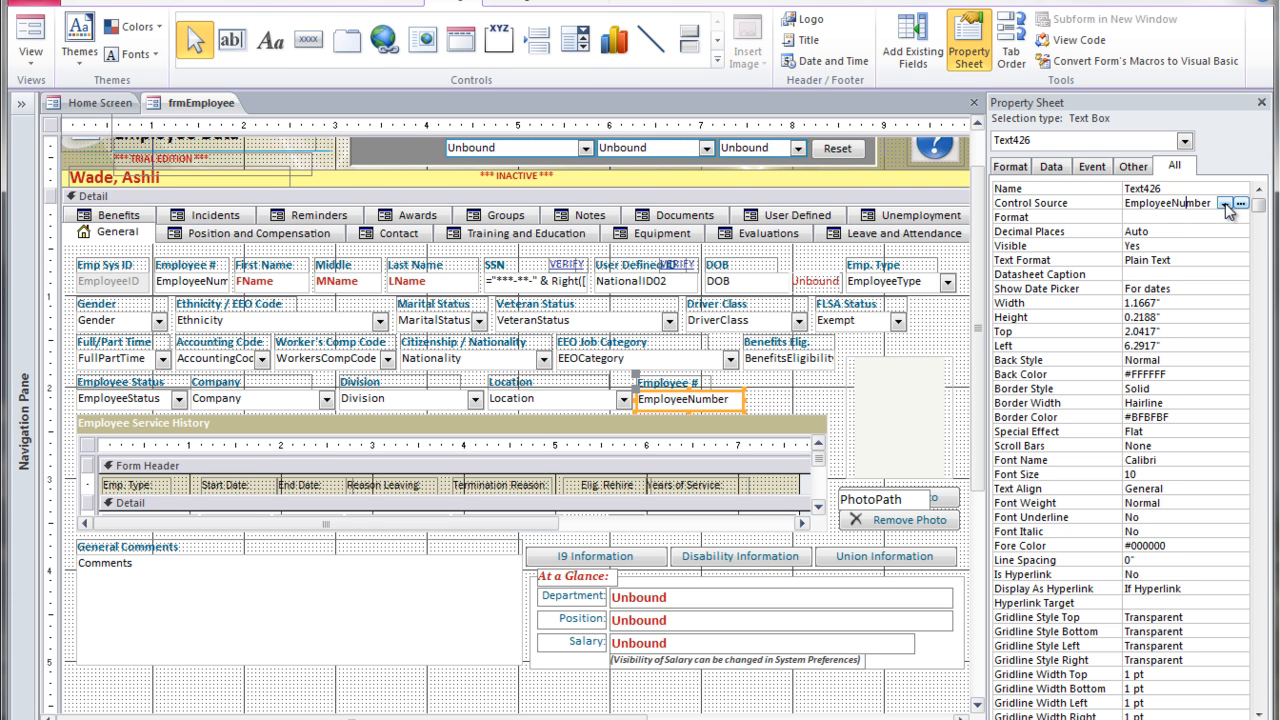
click(1224, 203)
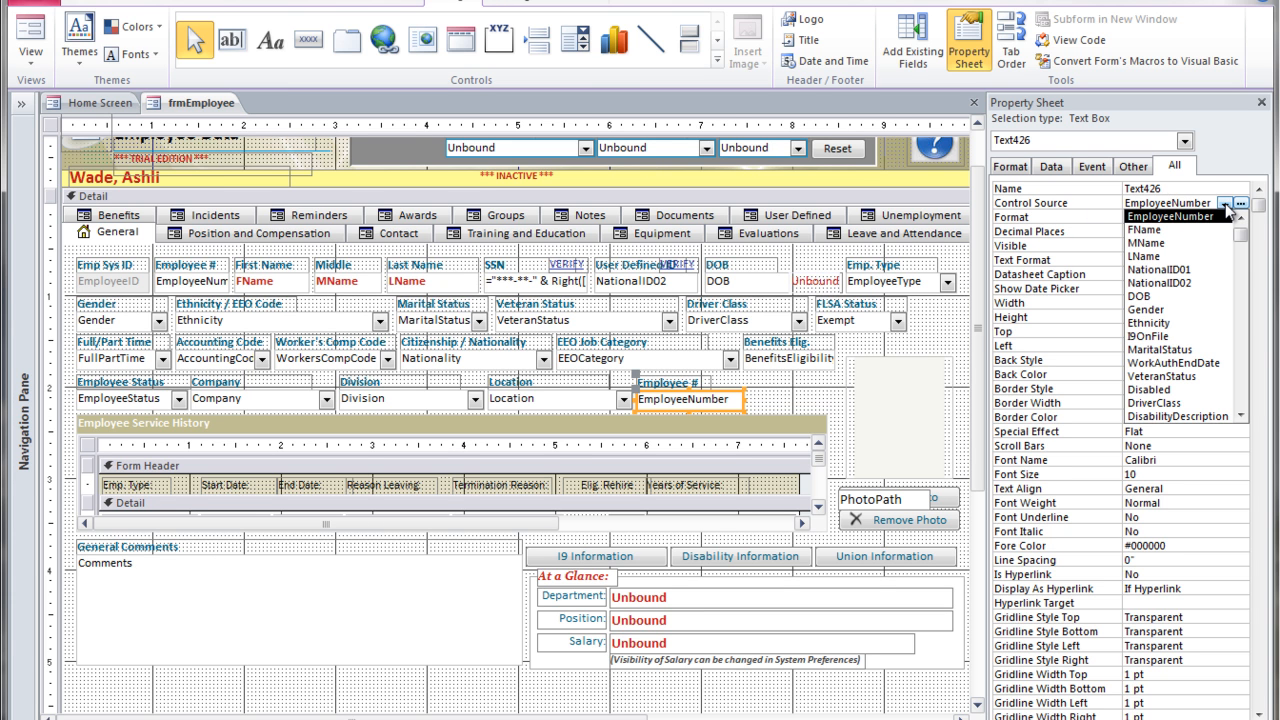
drag(1240, 234, 1256, 410)
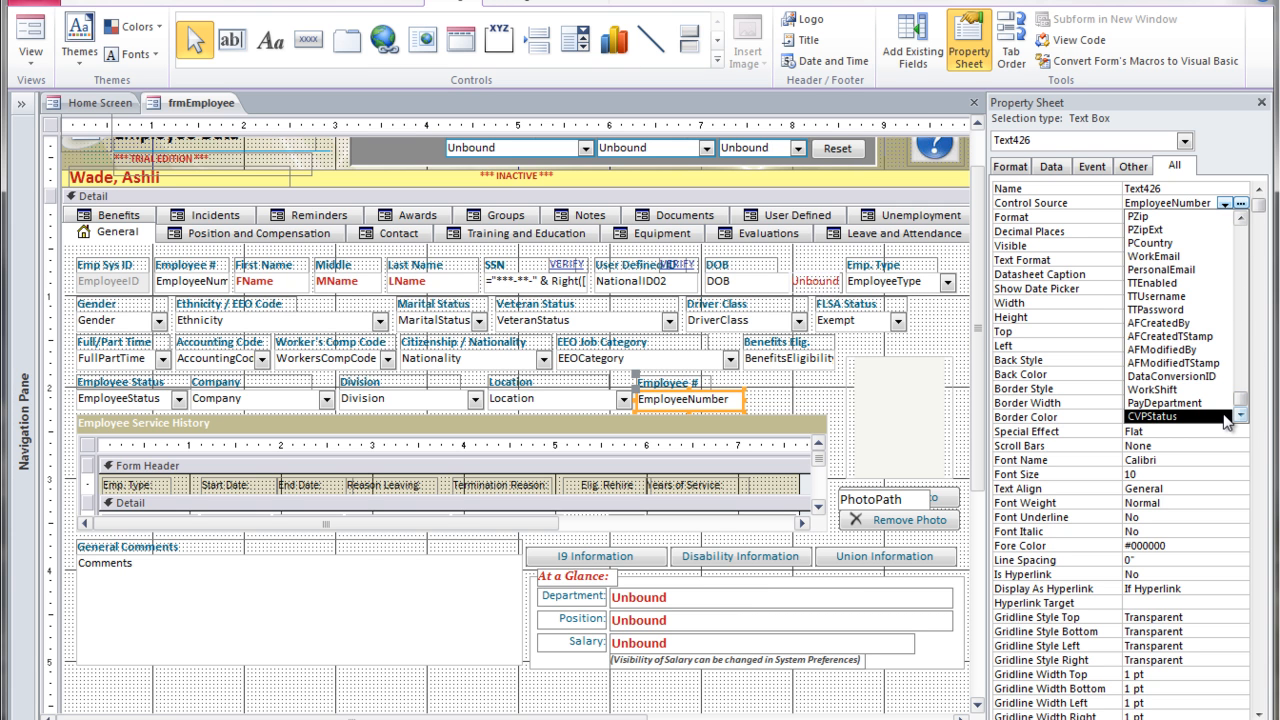
click(1225, 416)
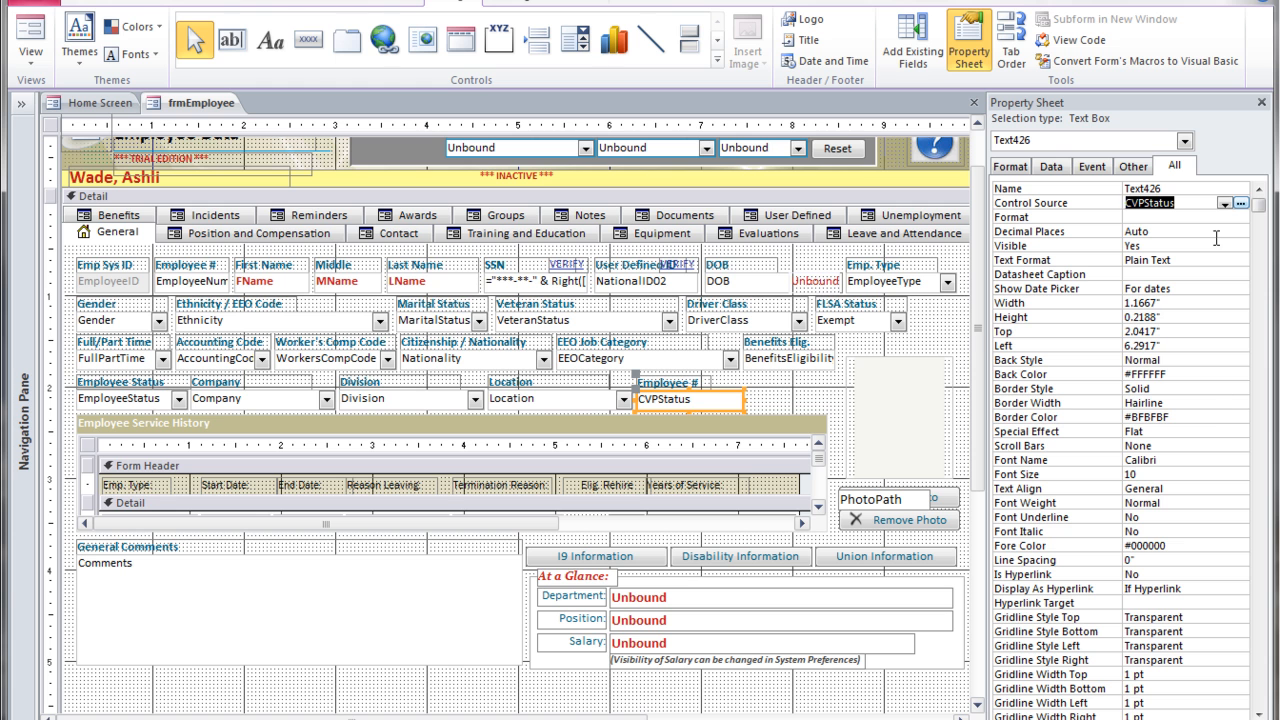
Copy the CVPStatus control source and paste it as the control's Name.
right_click(1148, 206)
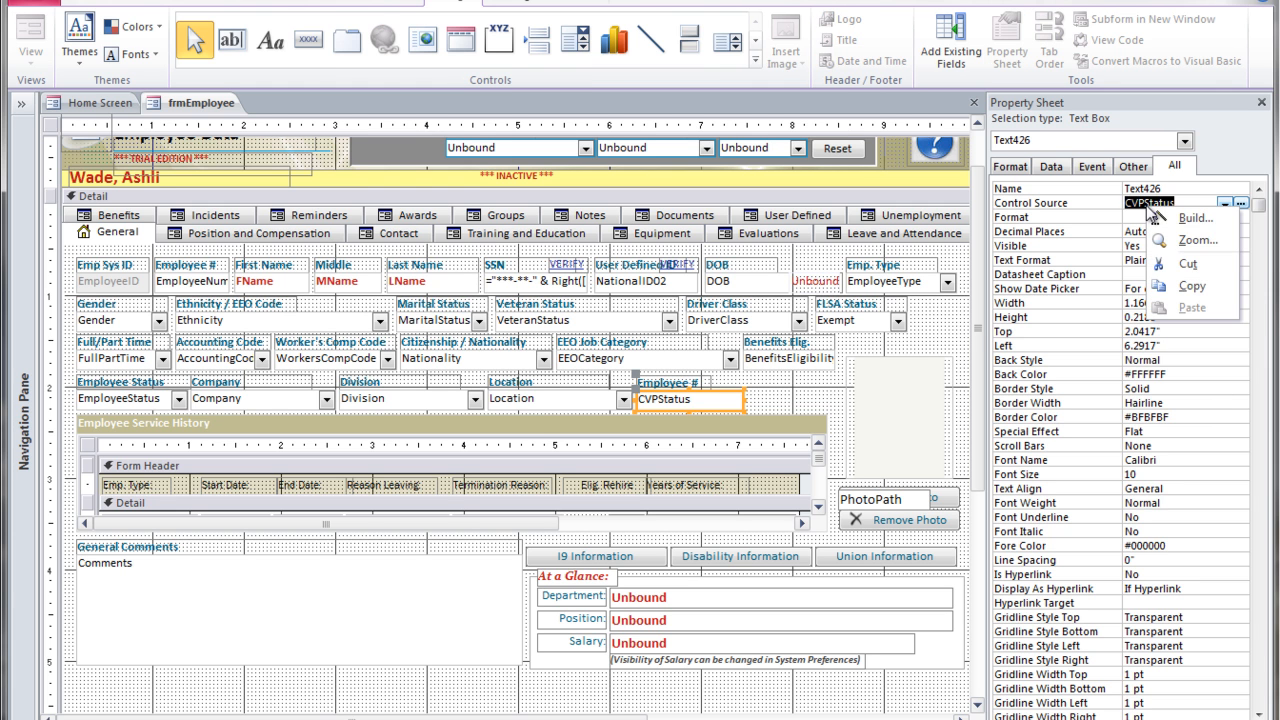
click(1193, 287)
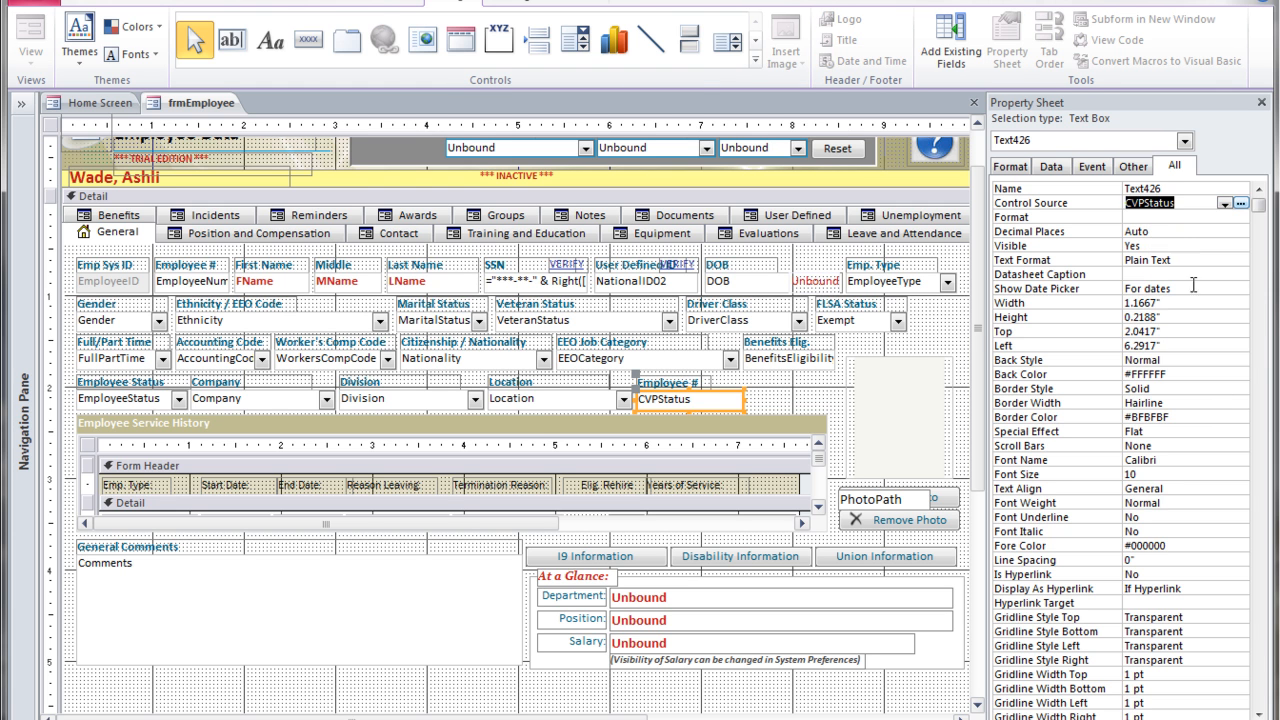
double_click(1172, 189)
key(ctrl+v)
click(1189, 202)
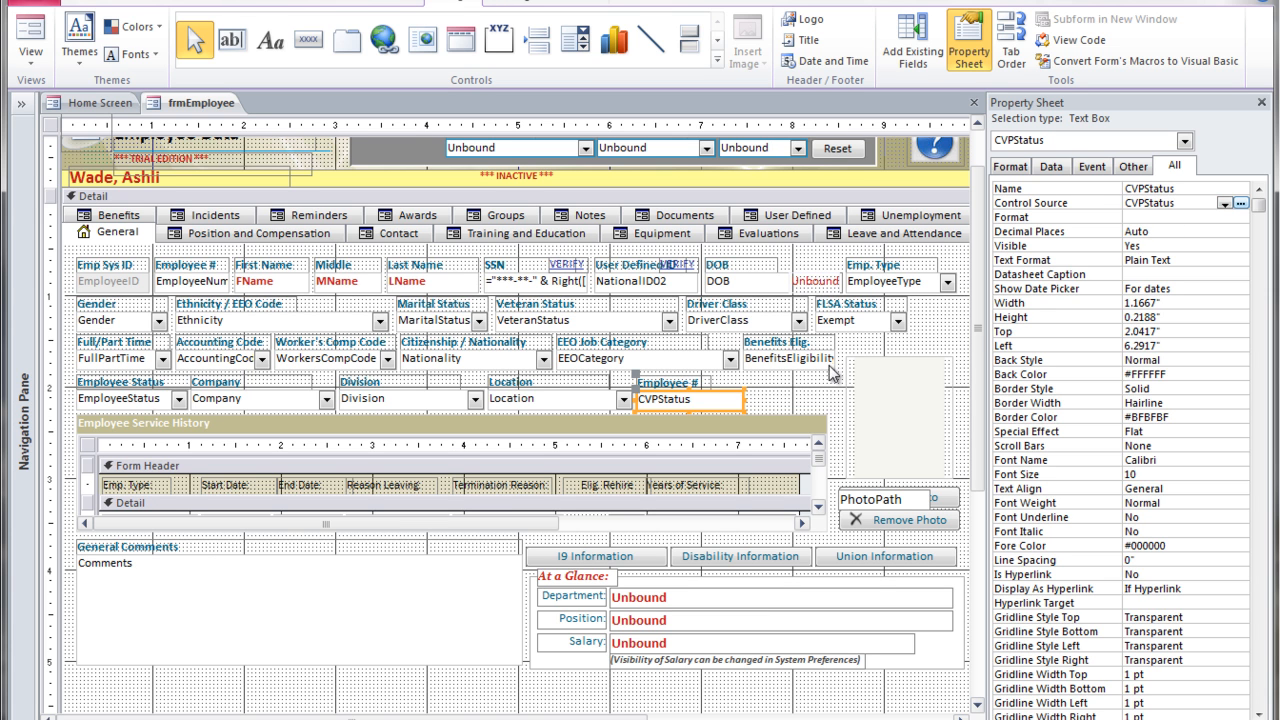
Change the pasted label's caption to CVP Status.
click(693, 386)
click(660, 384)
text(CVP Status)
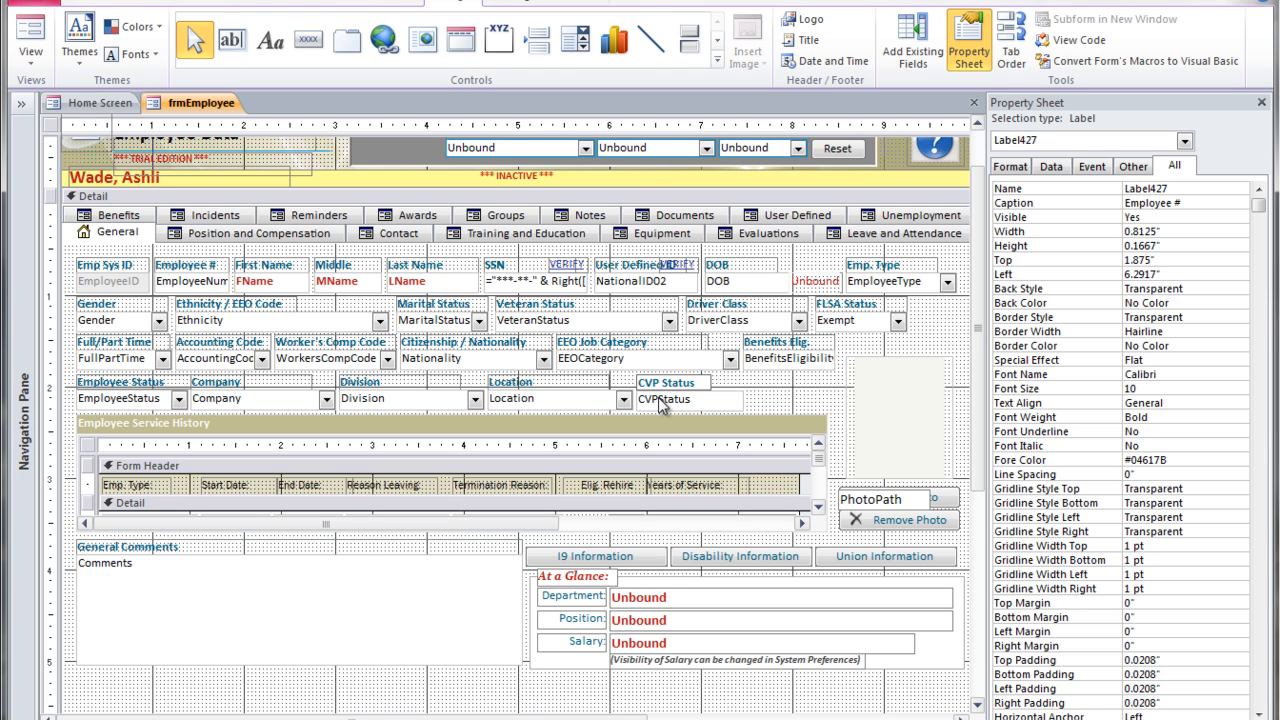
click(738, 388)
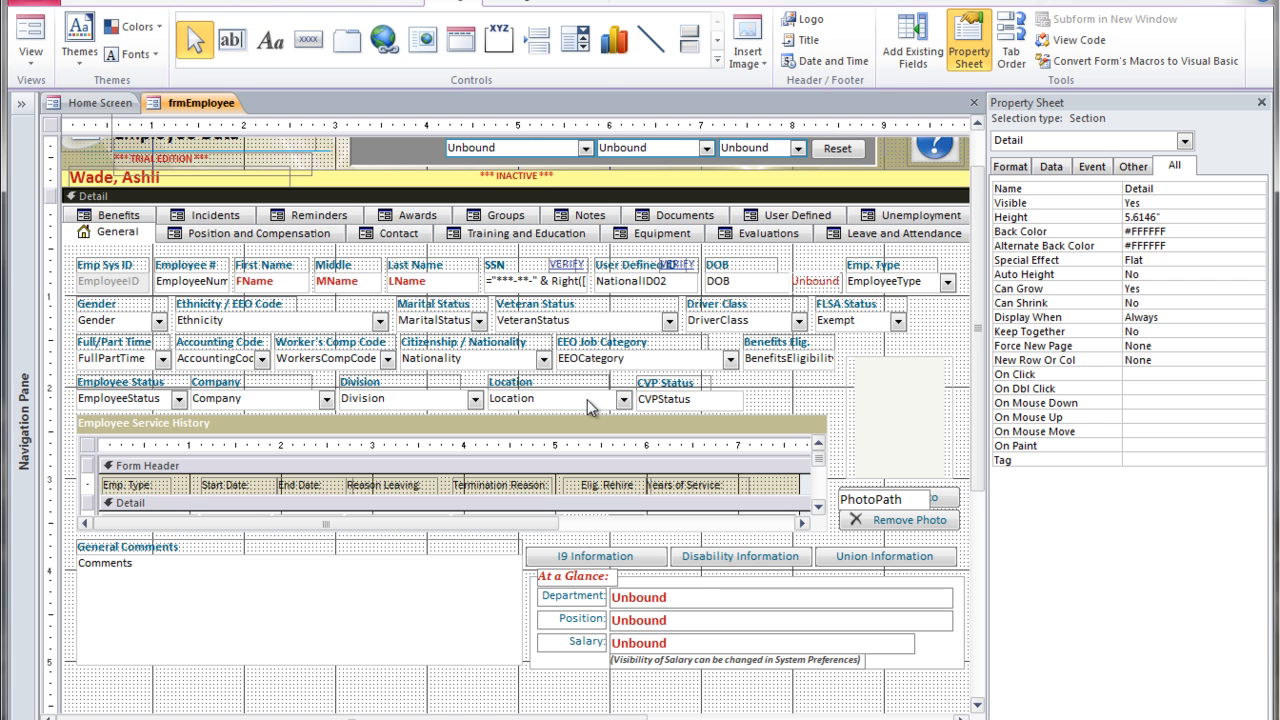
Open the General page's tab order and move CVPStatus to follow Location.
click(118, 233)
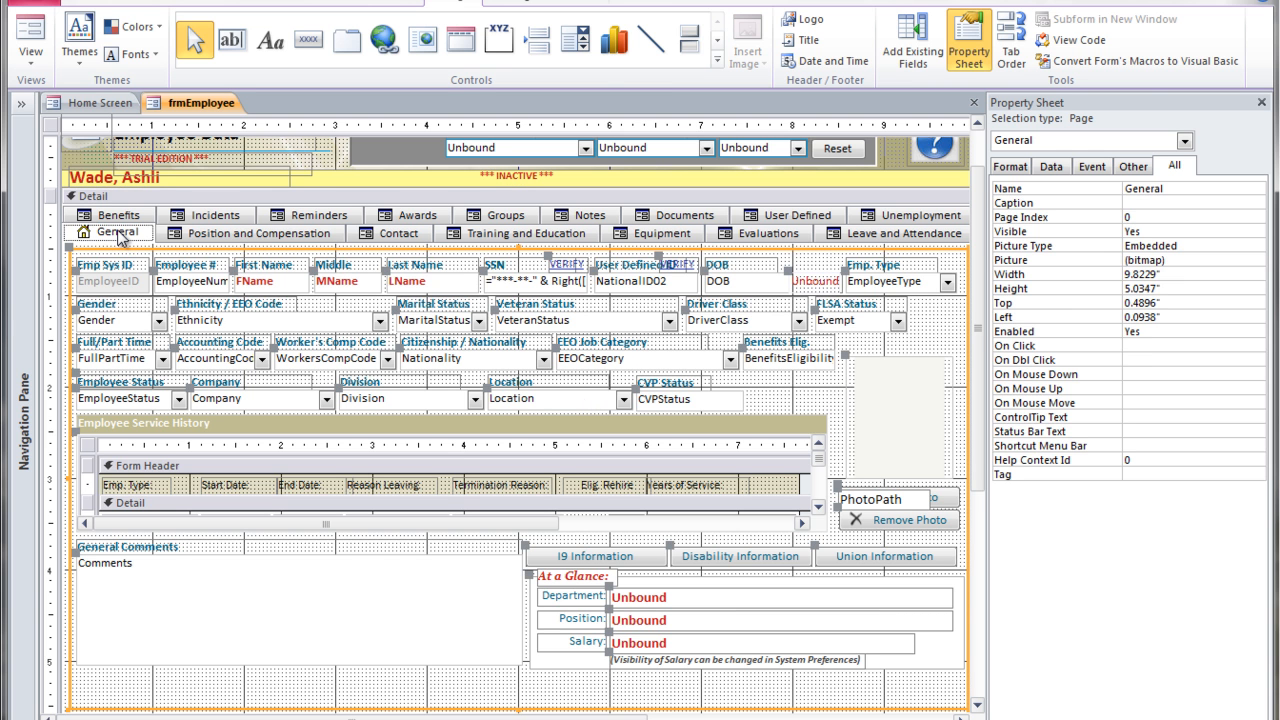
right_click(120, 236)
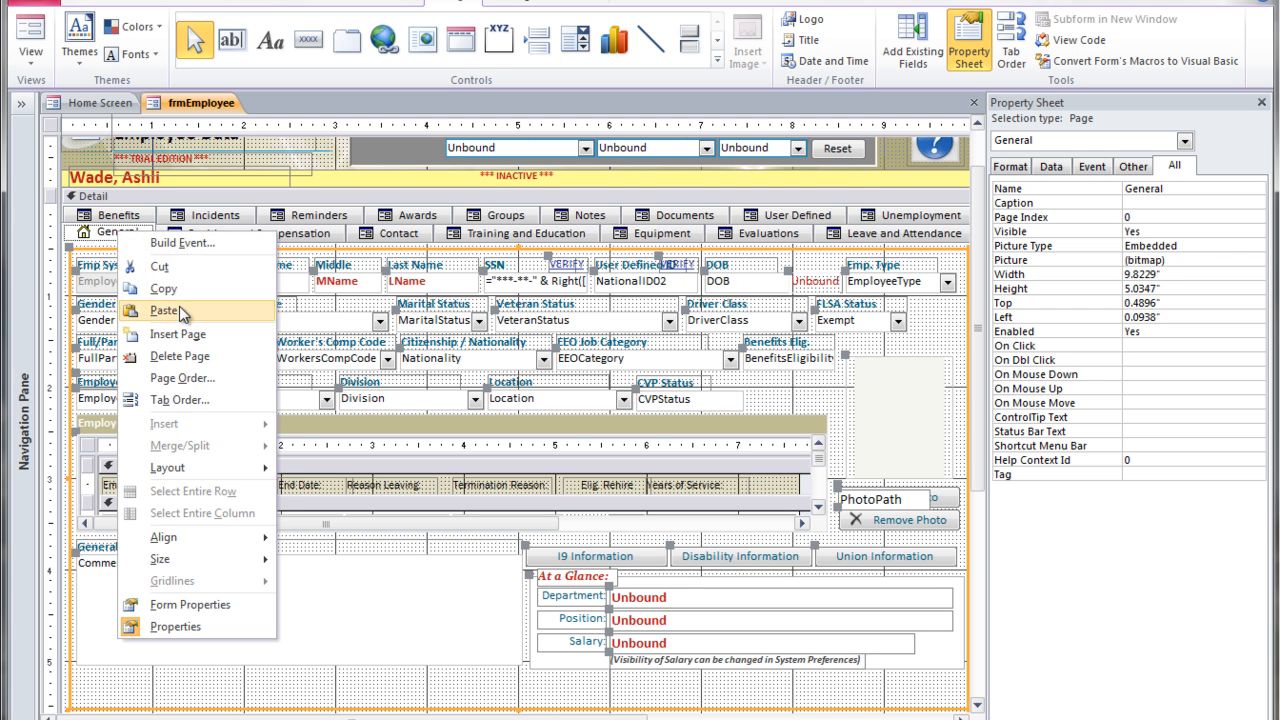
click(193, 400)
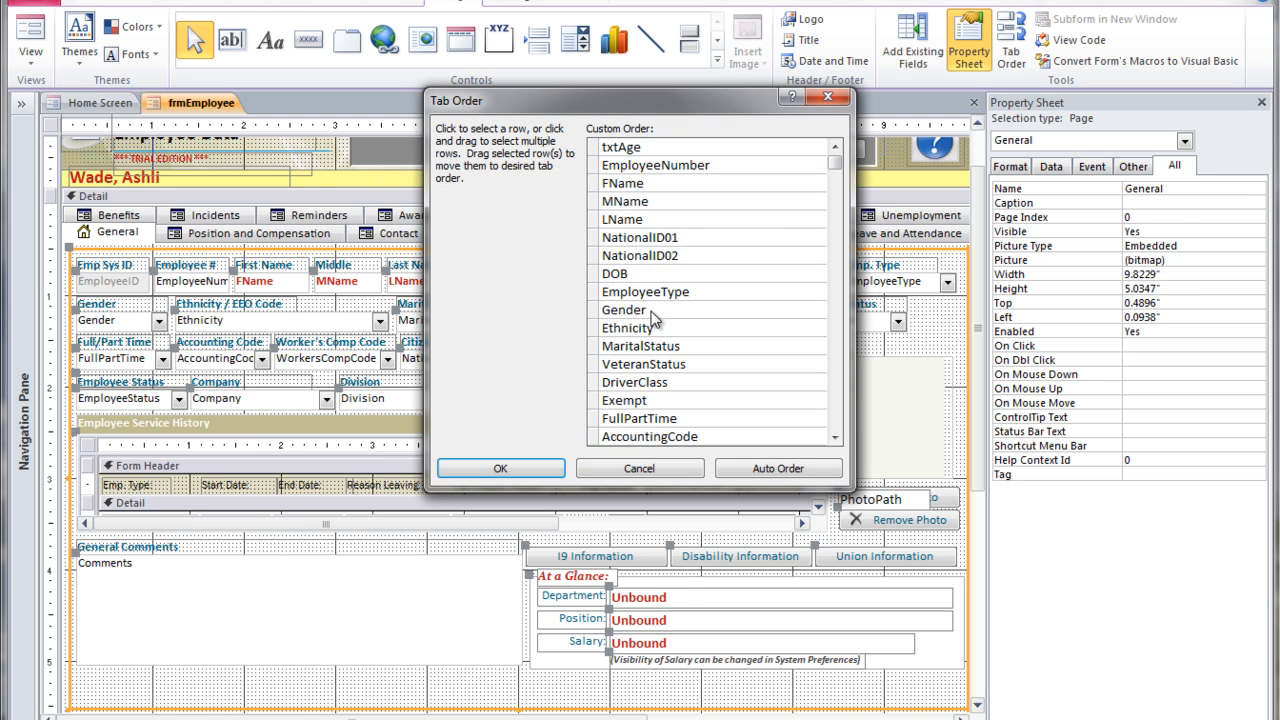
drag(845, 330, 850, 436)
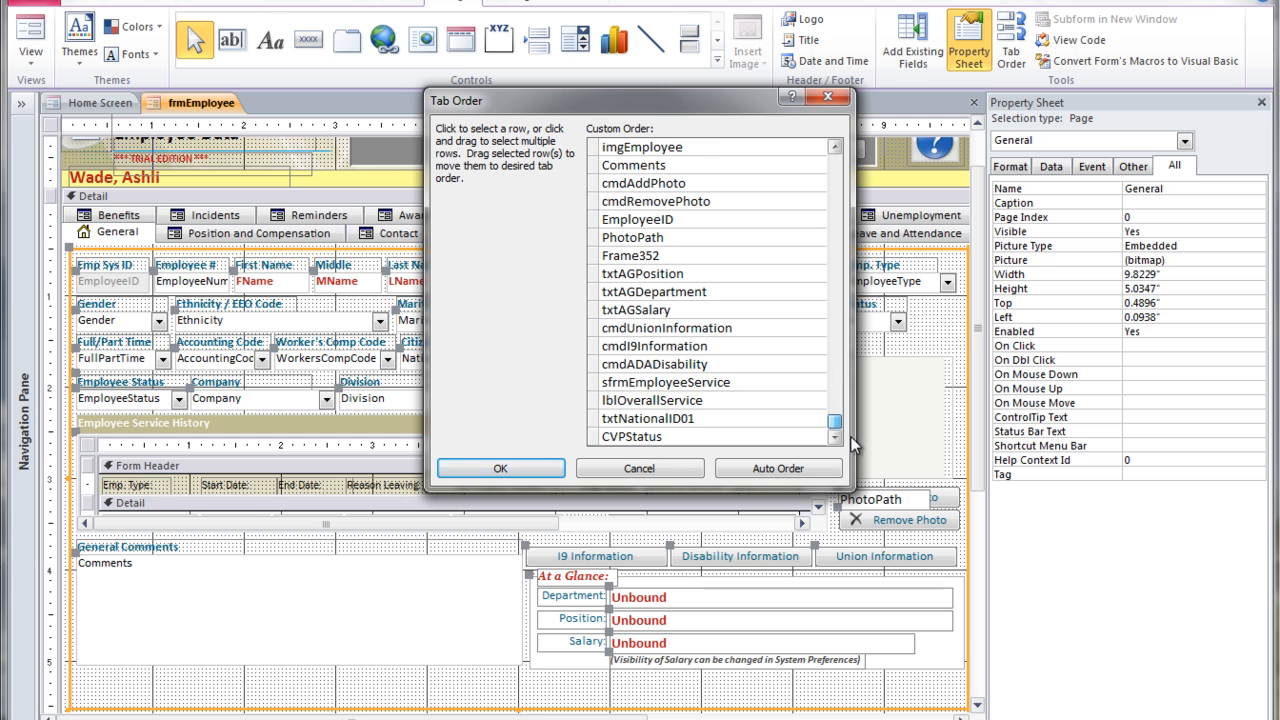
click(592, 436)
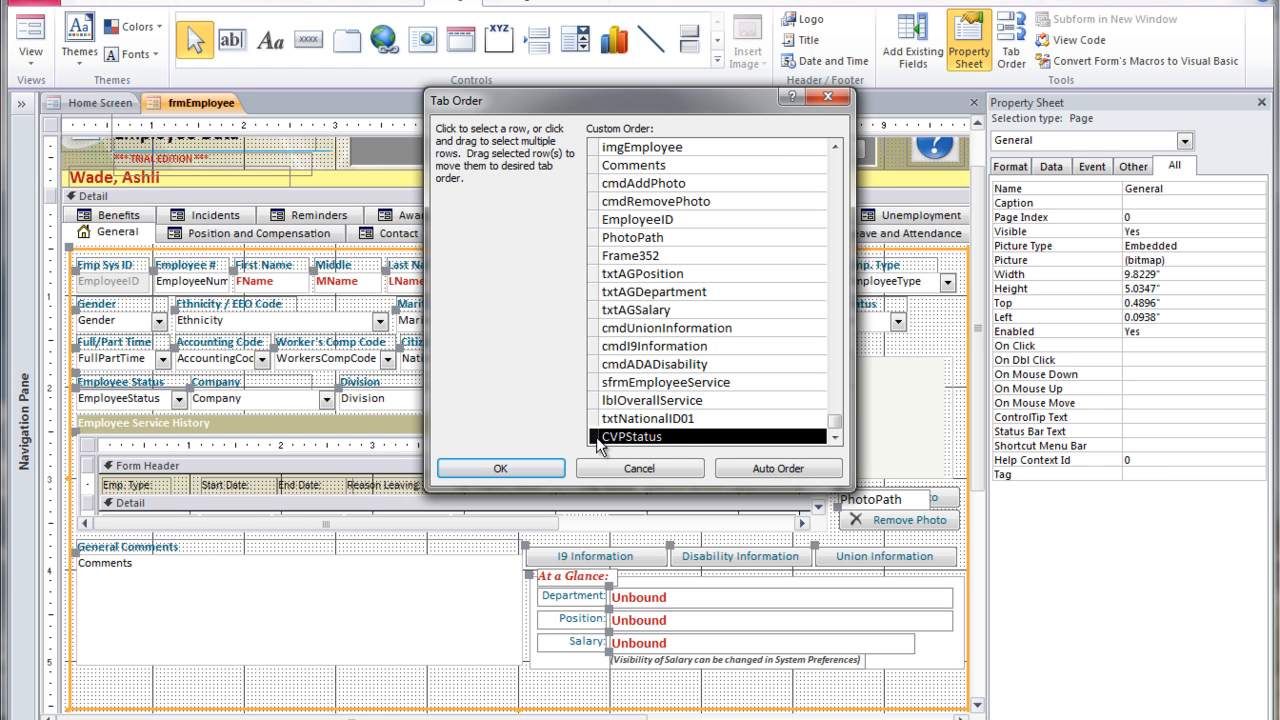
drag(596, 445, 596, 256)
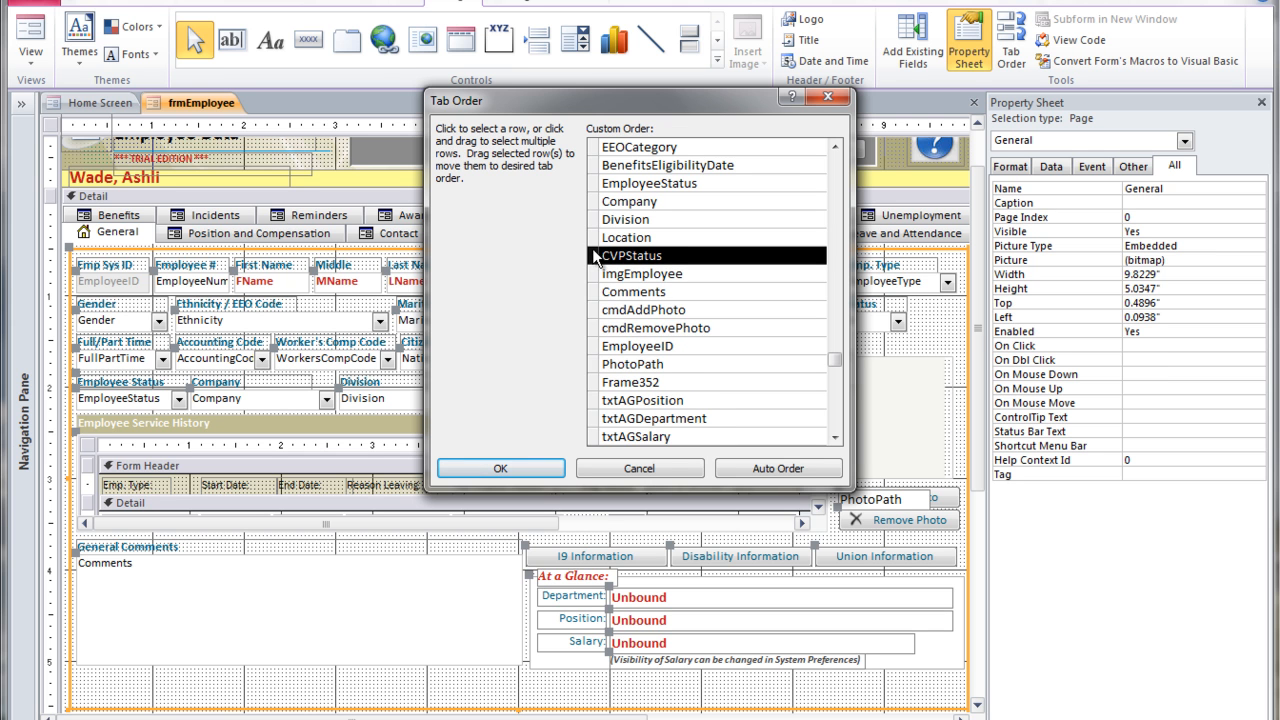
click(538, 468)
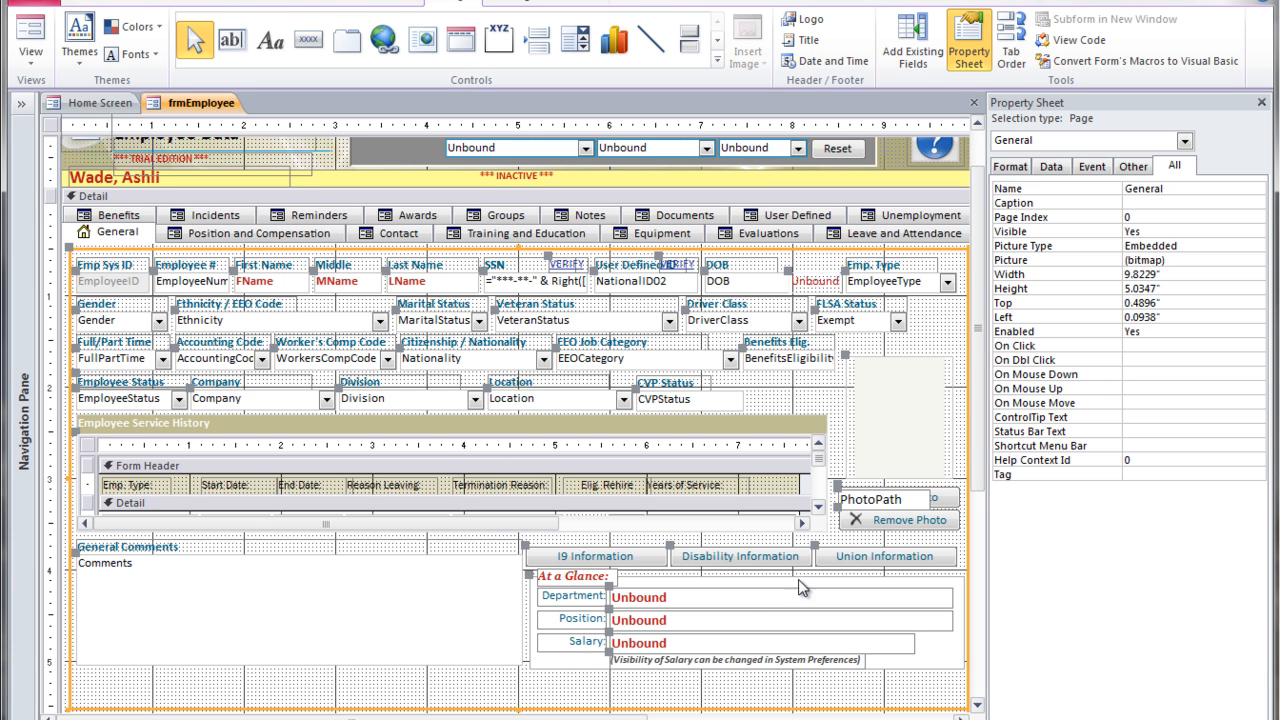
Shrink the tab control and the Detail section to remove the empty space below the General page.
click(983, 415)
drag(983, 423, 984, 440)
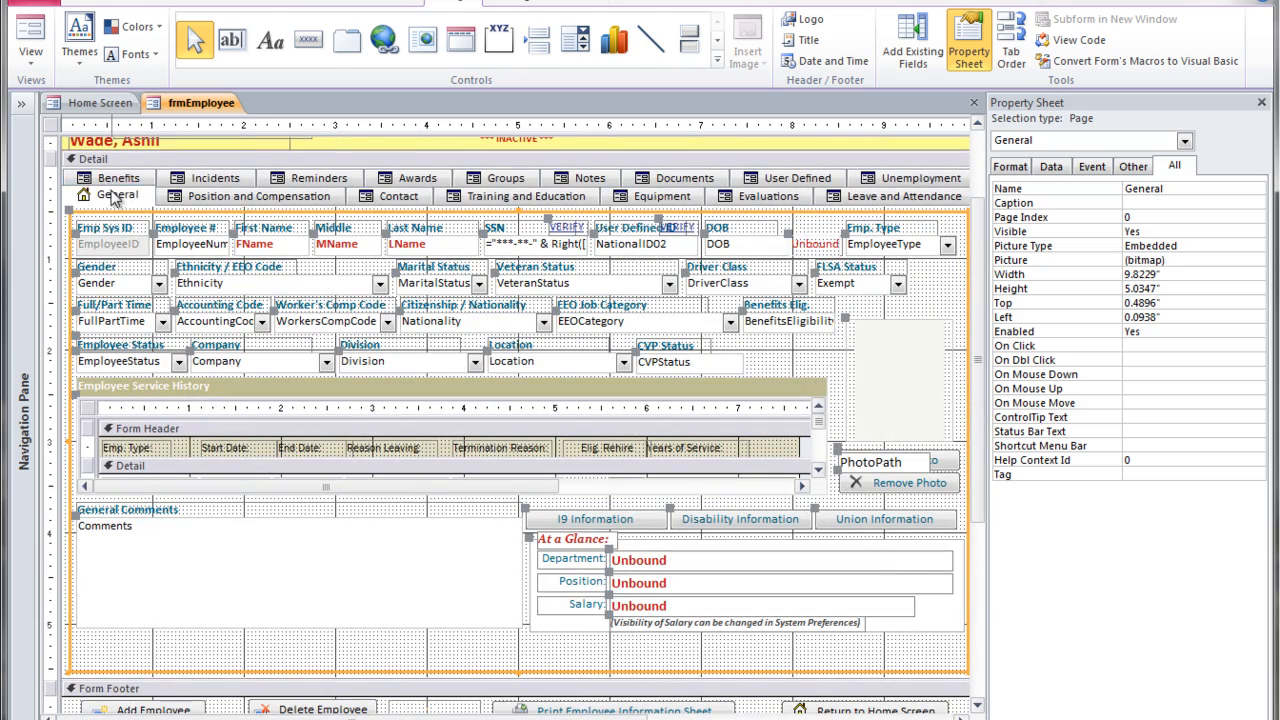
drag(519, 672, 520, 605)
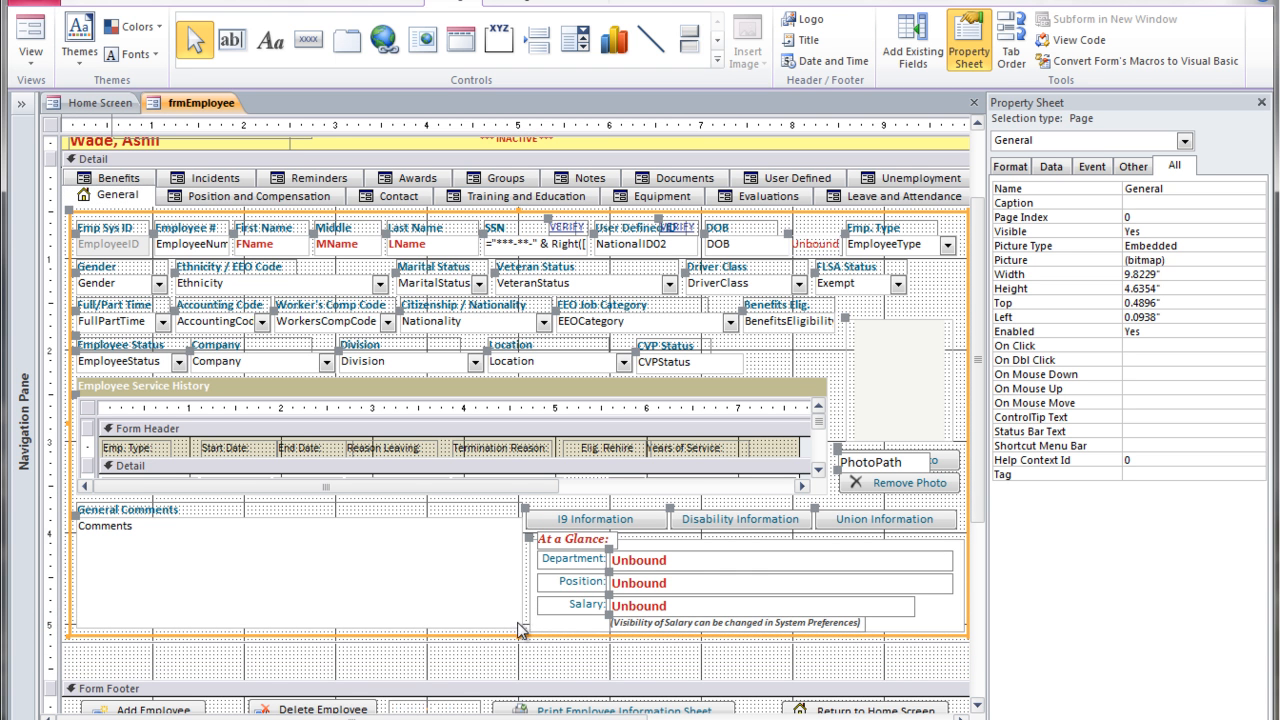
drag(507, 682, 510, 644)
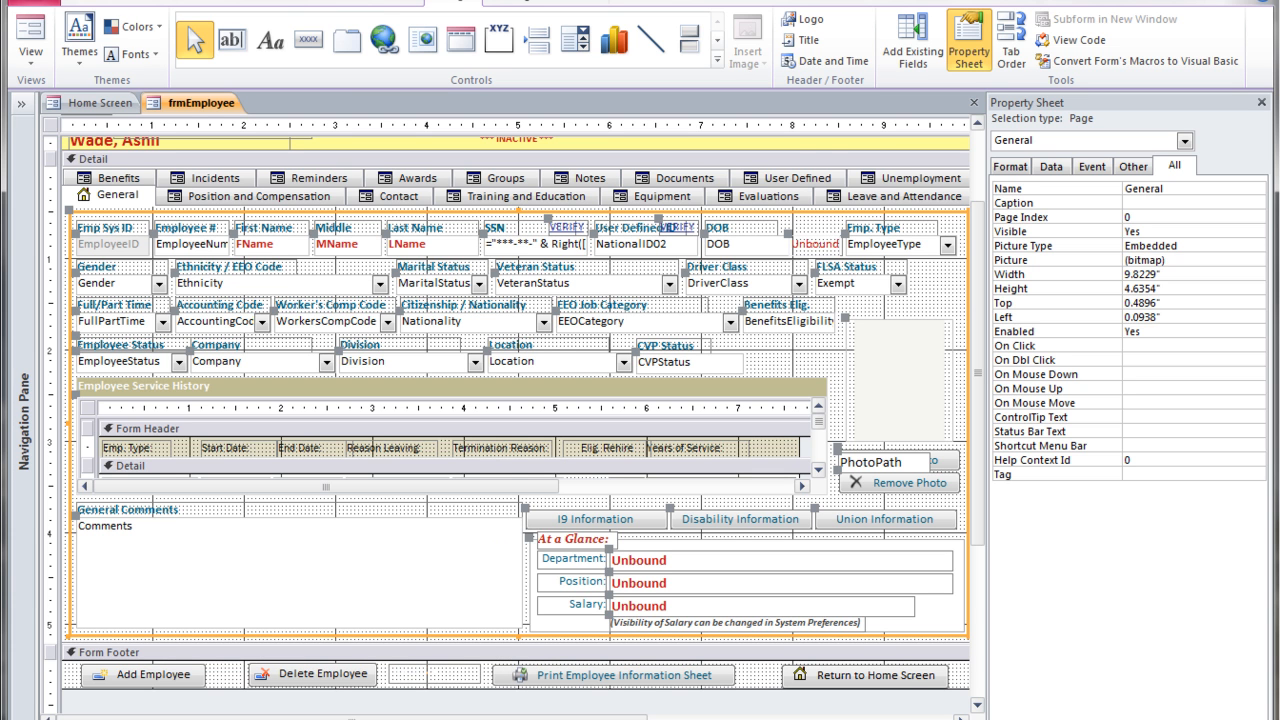
Close the form design and open Employee Data from the home screen.
click(974, 103)
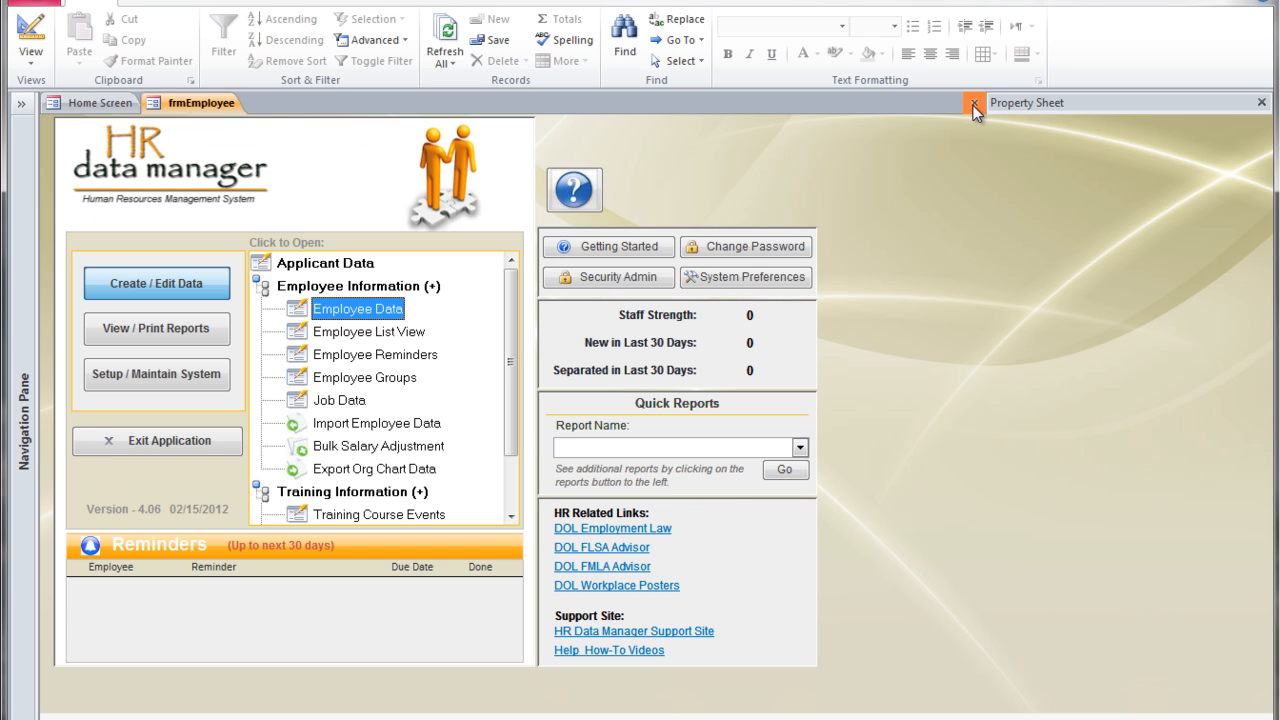
click(322, 313)
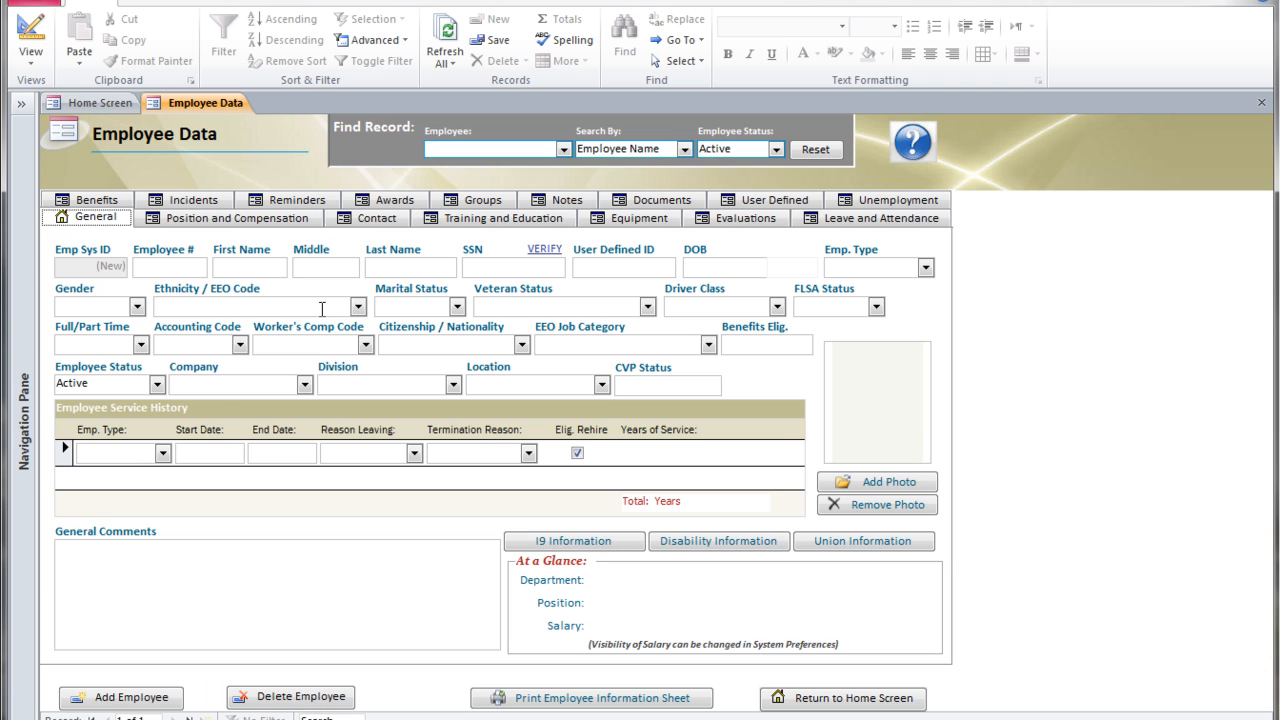